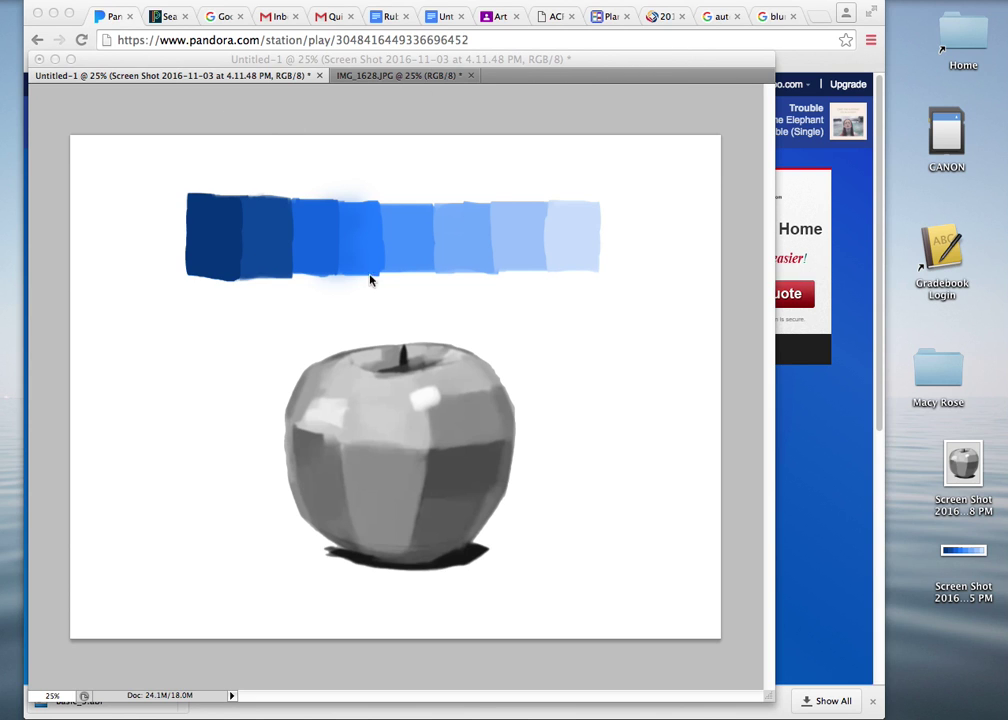
Load the brush file Basic_3.abr from the Downloads folder into the Brush tool's presets
left_click(270, 145)
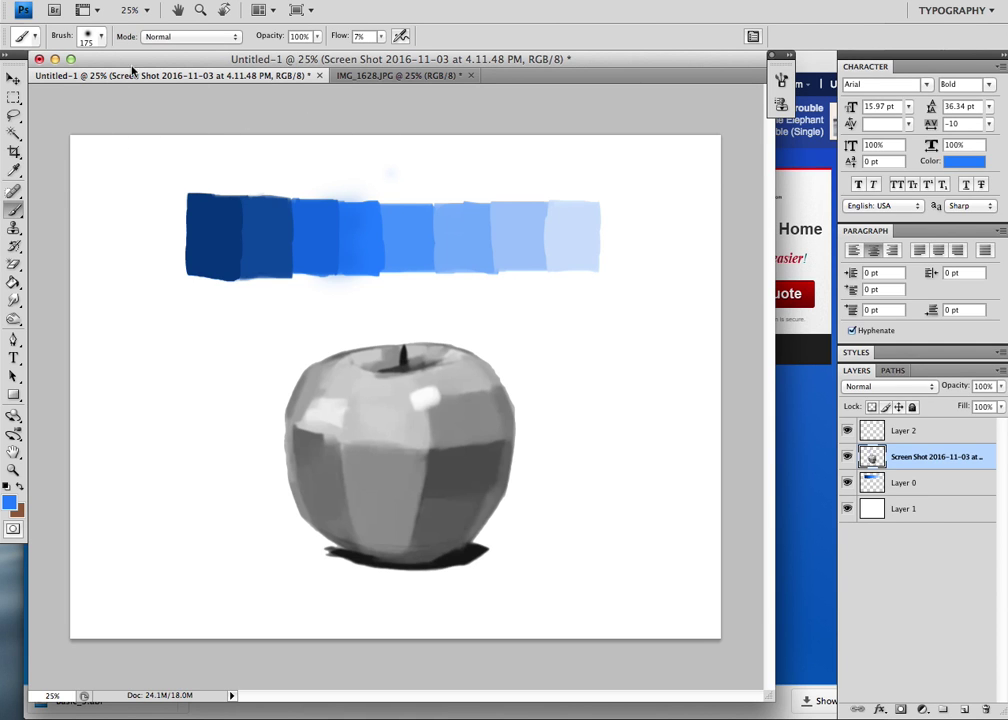
left_click(90, 37)
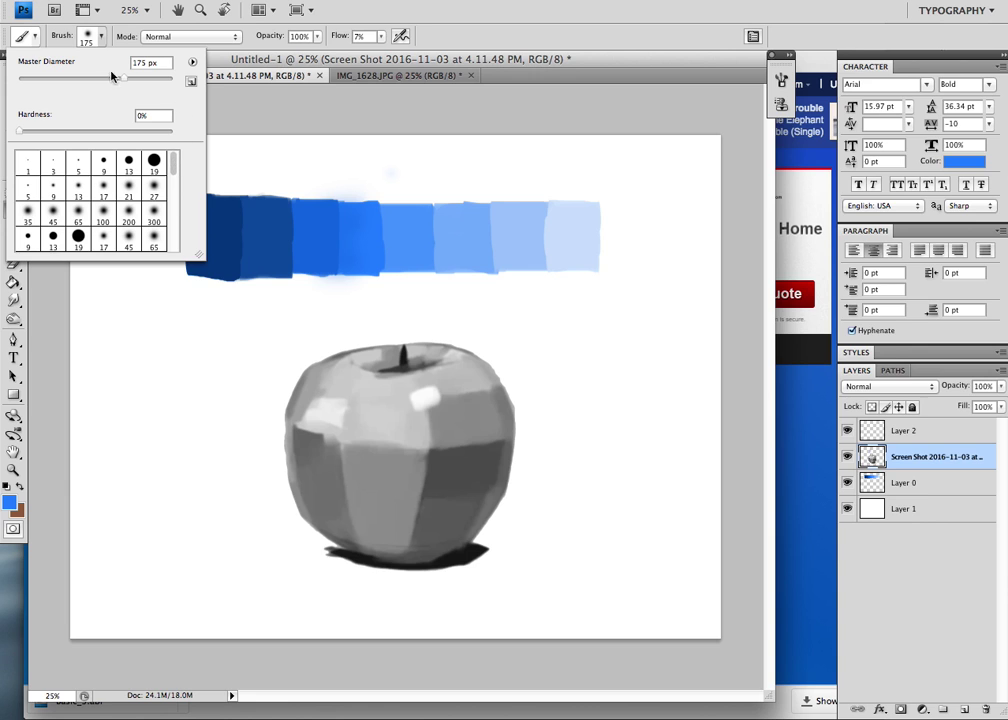
left_click(8, 174)
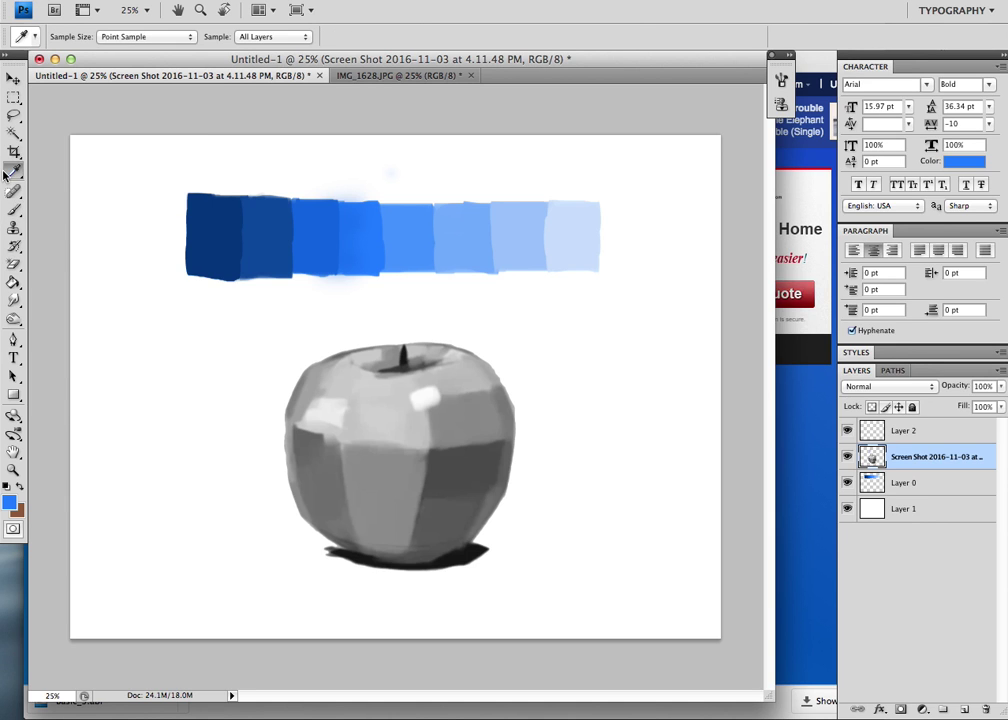
left_click(17, 212)
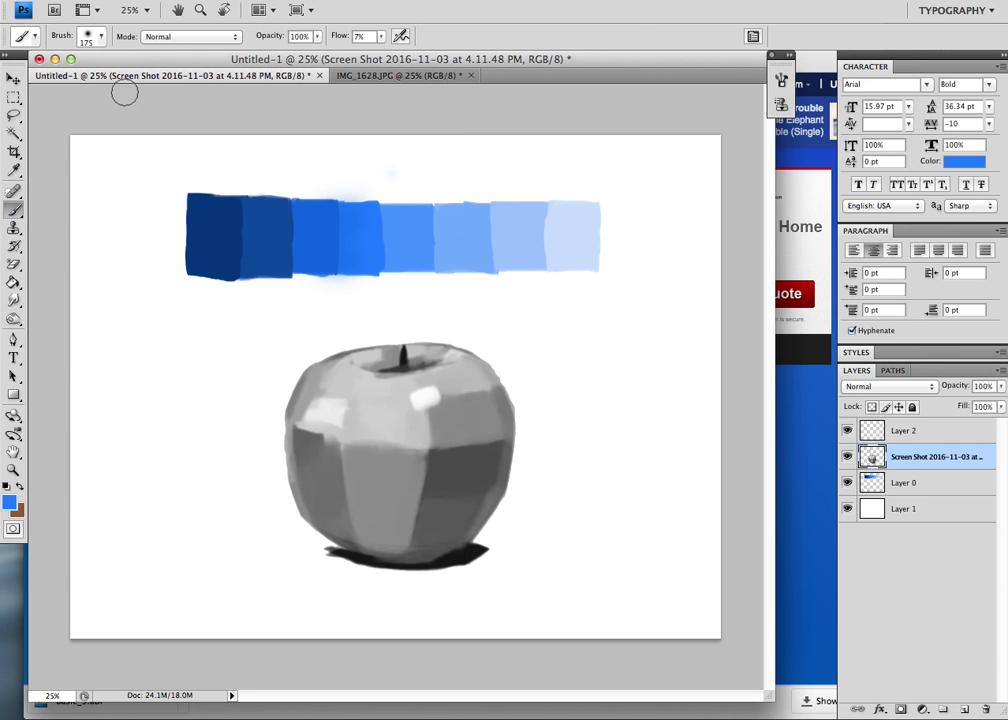
left_click(101, 37)
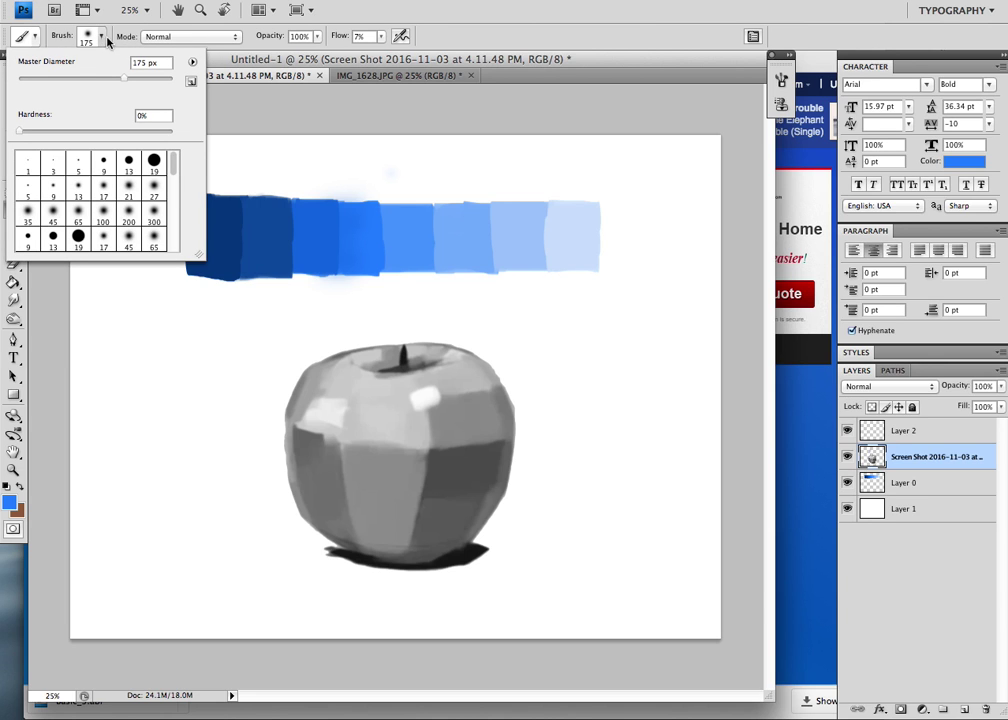
left_click(193, 63)
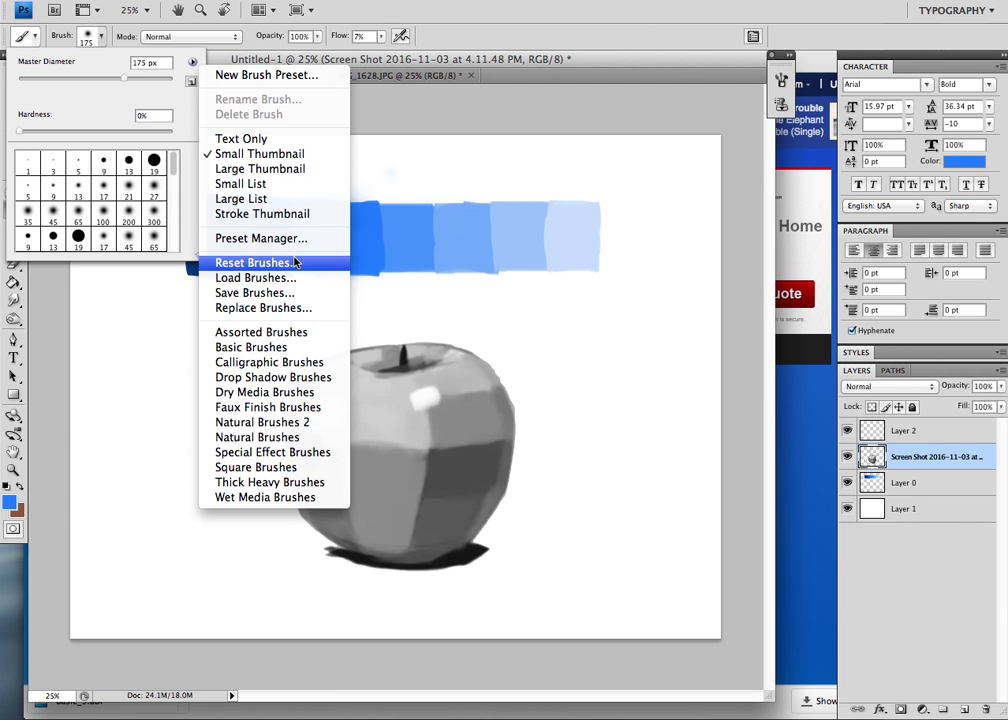
left_click(275, 281)
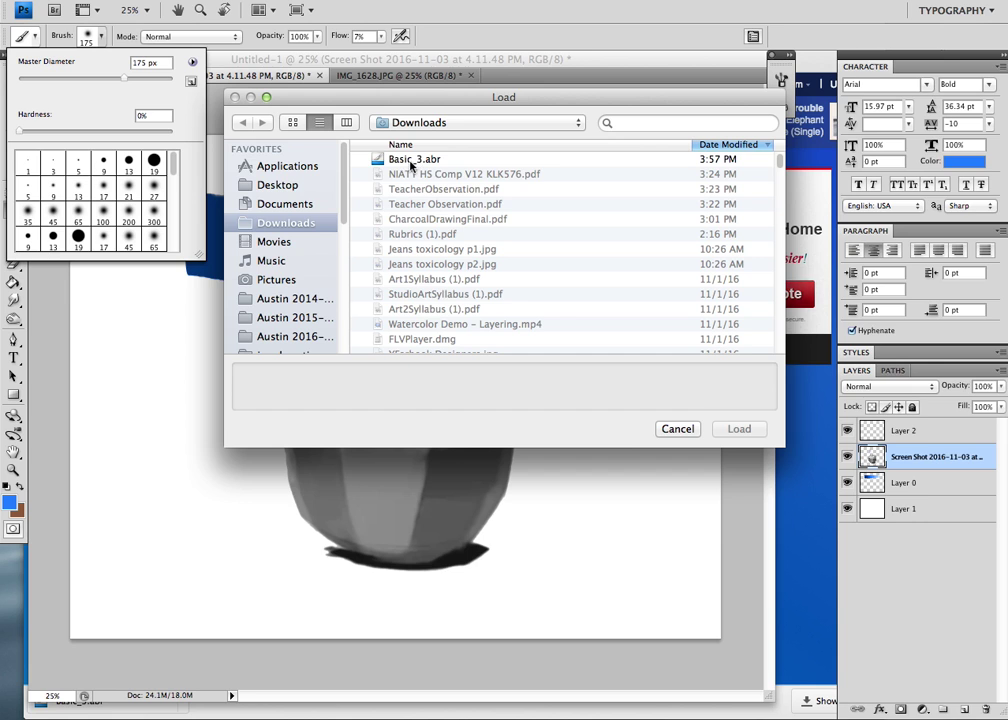
left_click(412, 162)
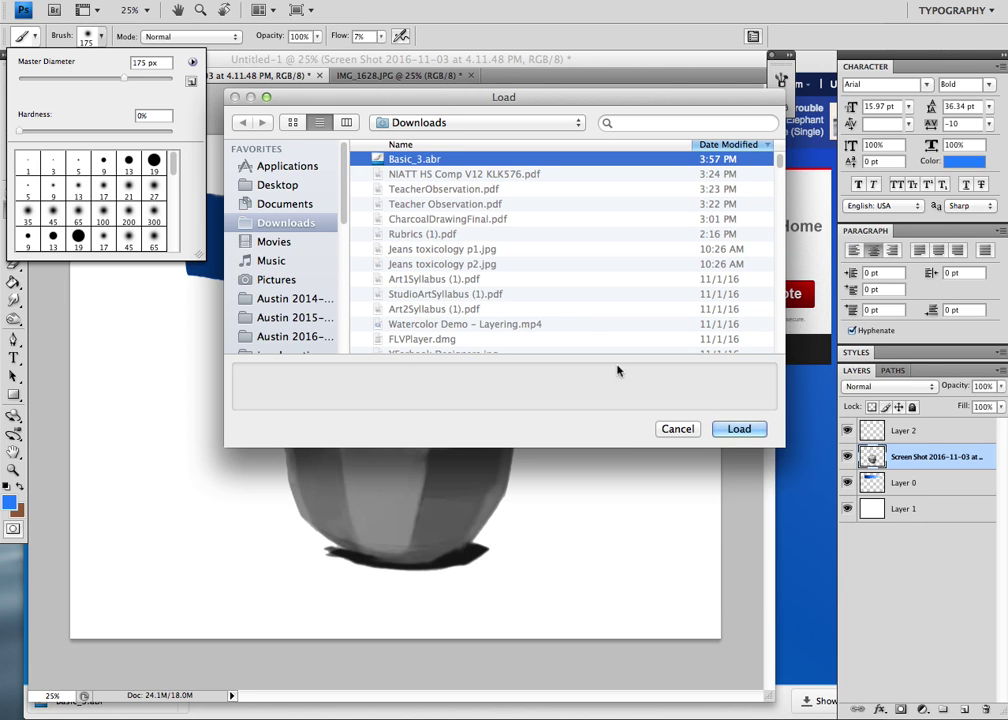
left_click(738, 430)
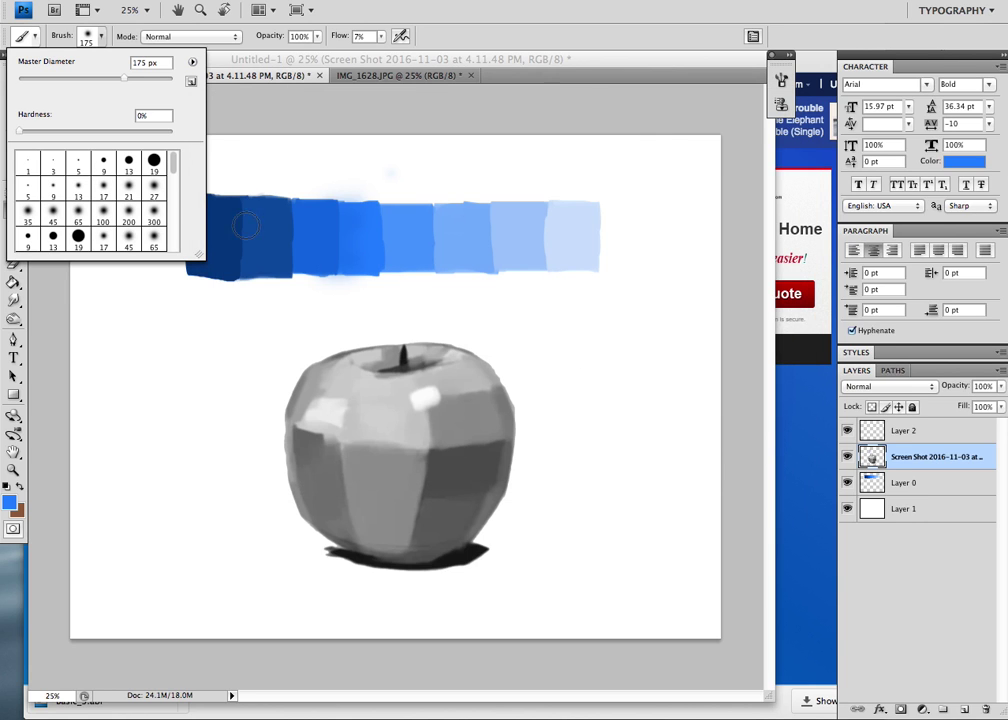
Choose the flat elliptical 50 px brush among the newly loaded presets at the end of the list
left_click_drag(174, 162, 176, 250)
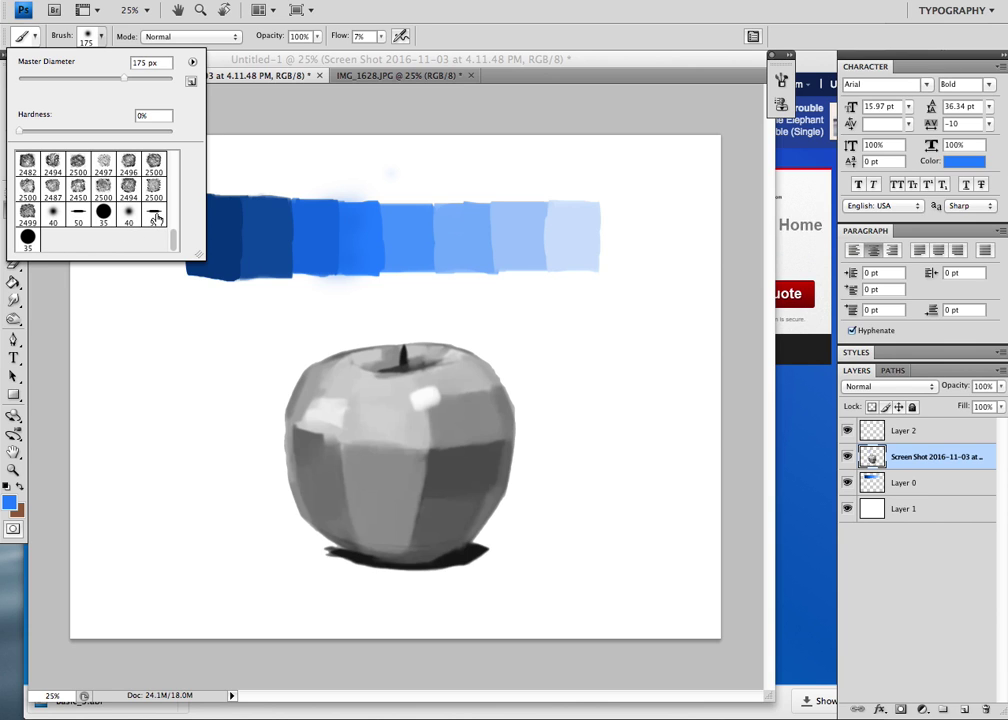
left_click(156, 218)
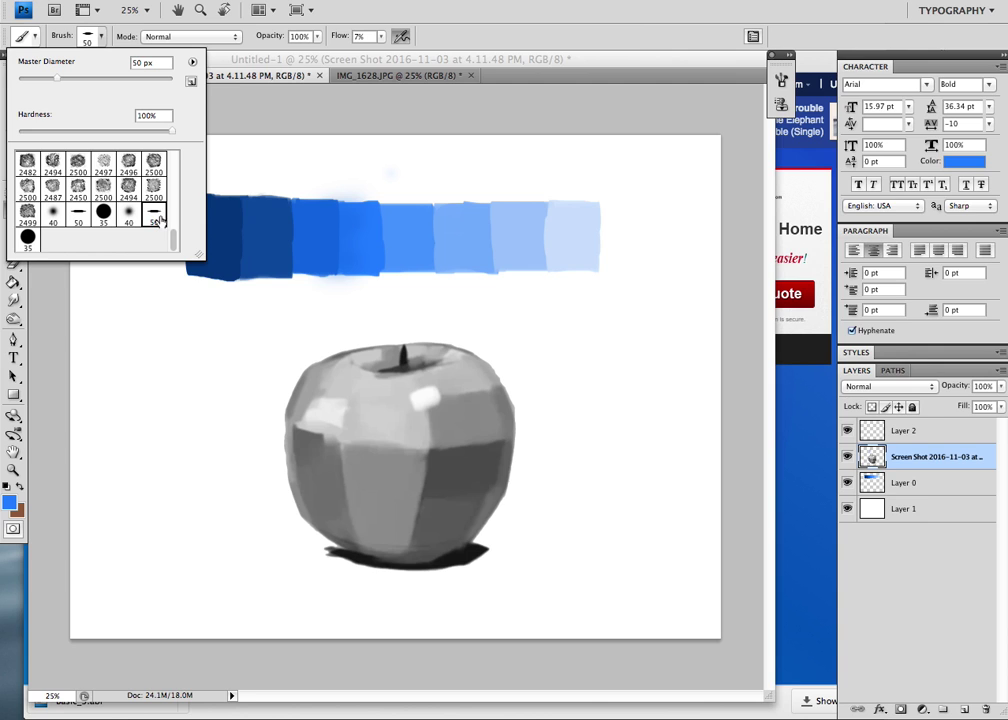
left_click(630, 180)
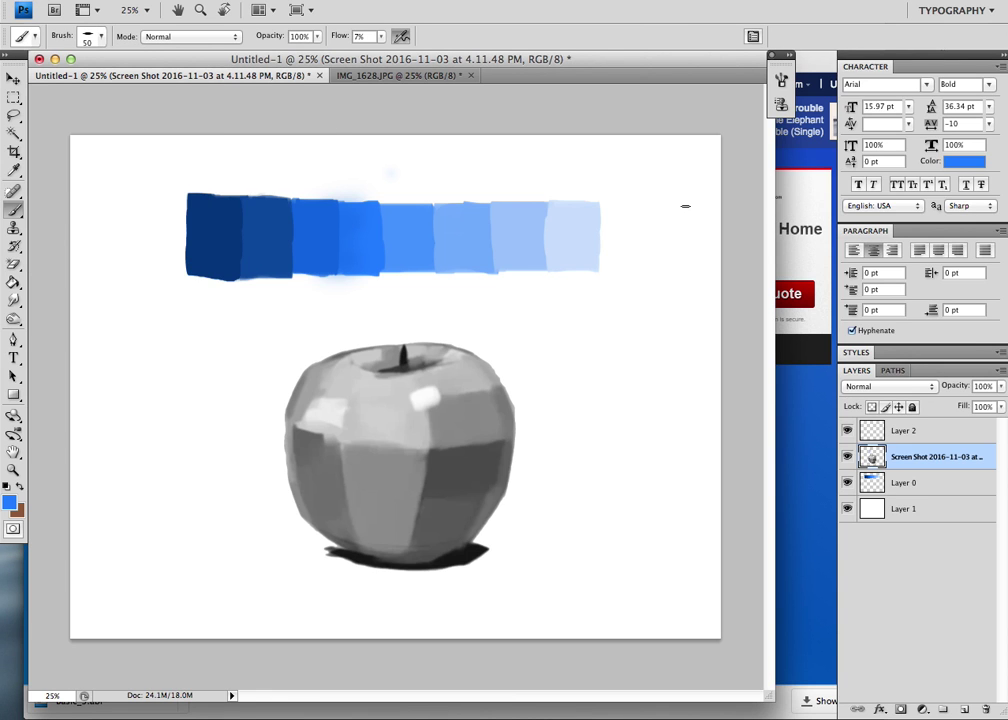
Rotate the flat brush tip upright to an angle of about -92° and hide the brush settings
left_click(781, 83)
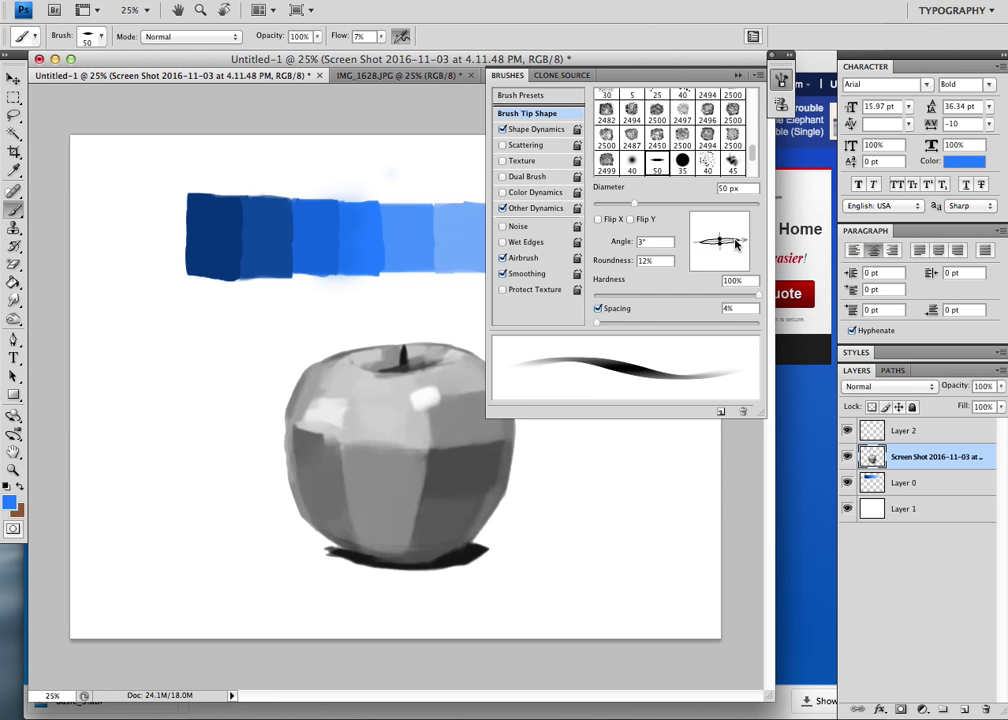
mouse_move(736, 244)
left_mouse_down()
mouse_move(730, 272)
mouse_move(729, 253)
mouse_move(722, 263)
mouse_move(740, 240)
mouse_move(723, 212)
mouse_move(723, 263)
mouse_move(710, 268)
mouse_move(719, 263)
left_mouse_up()
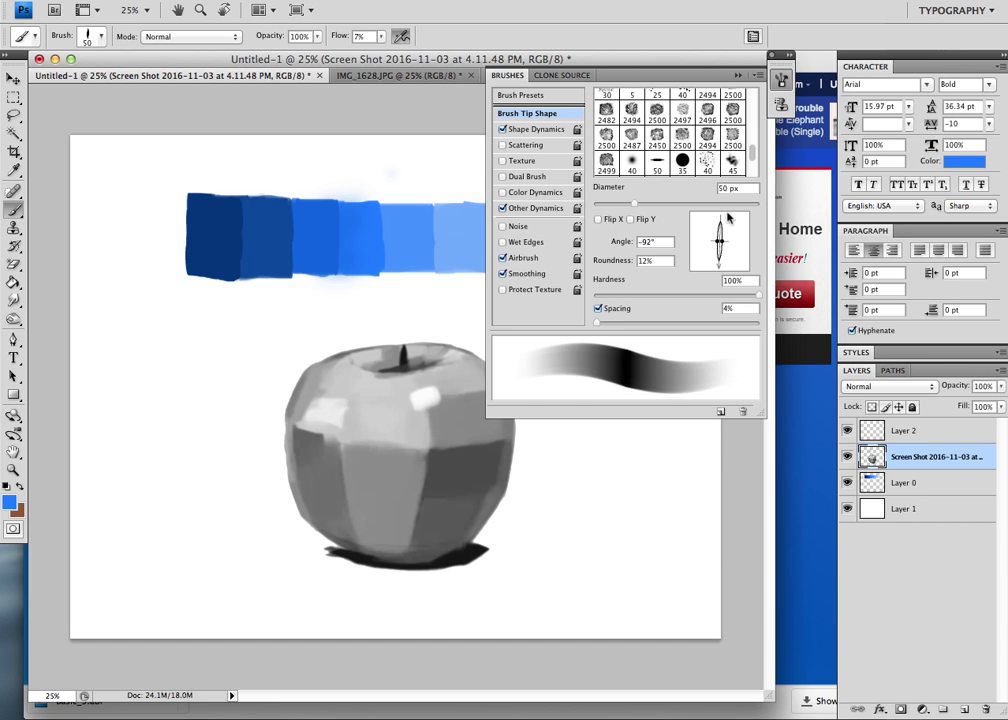
left_click(737, 77)
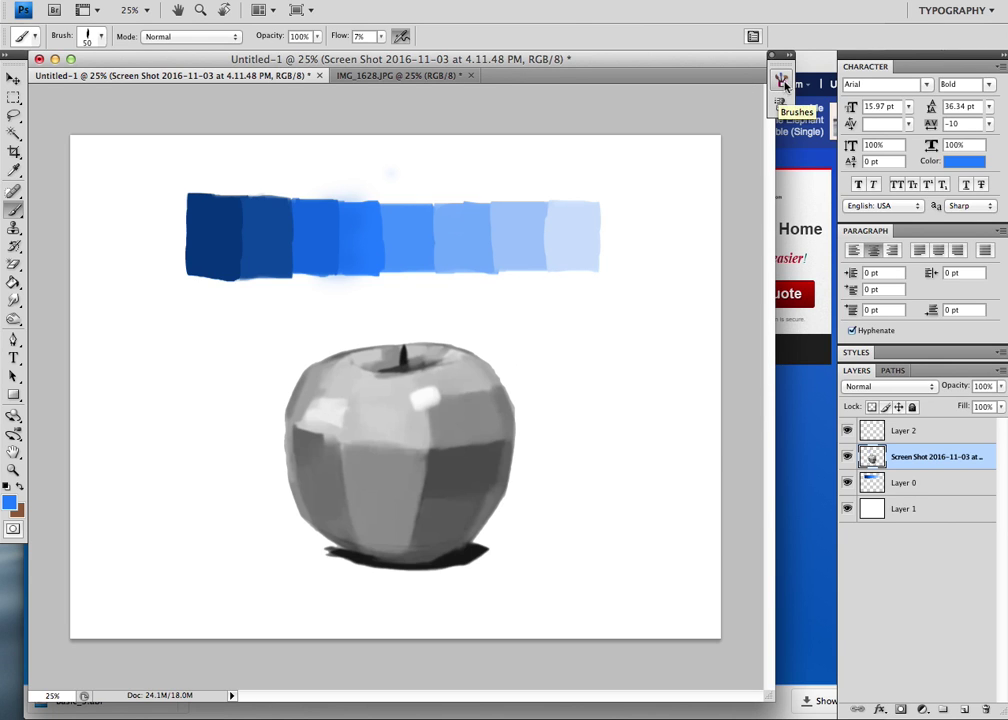
left_click(774, 55)
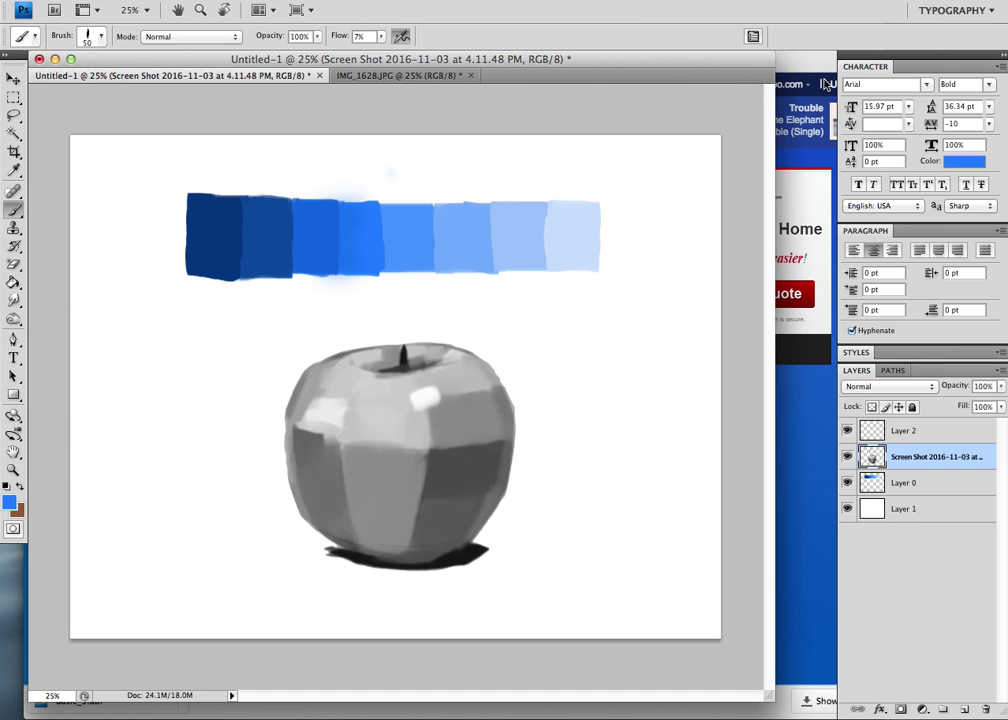
Return to the Photoshop document and show the Brushes settings again
left_click(512, 3)
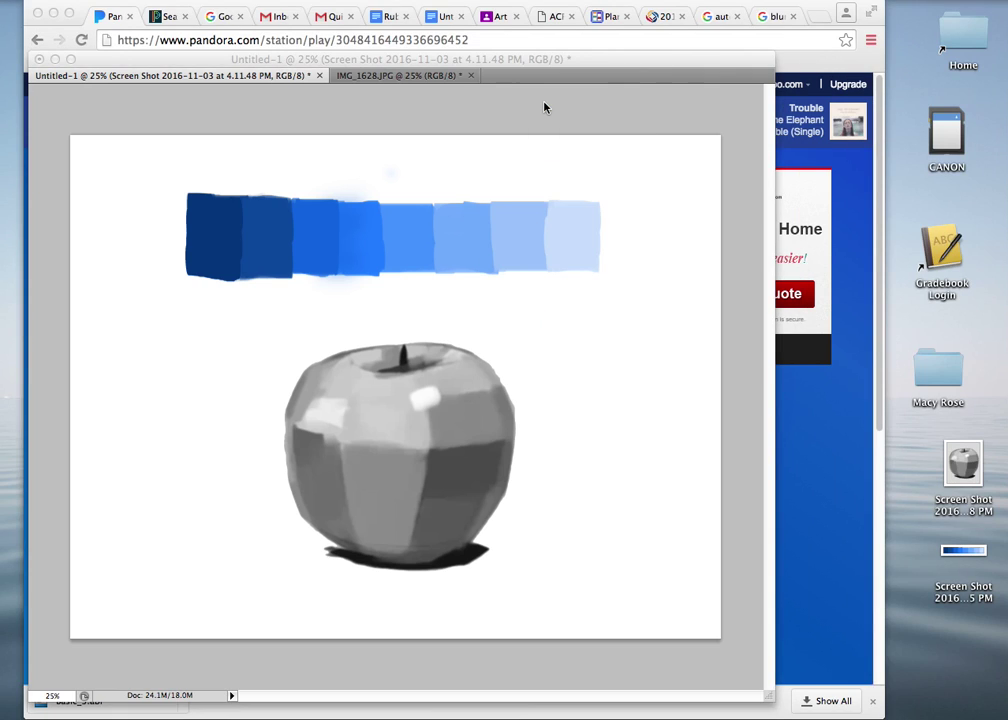
left_click(730, 162)
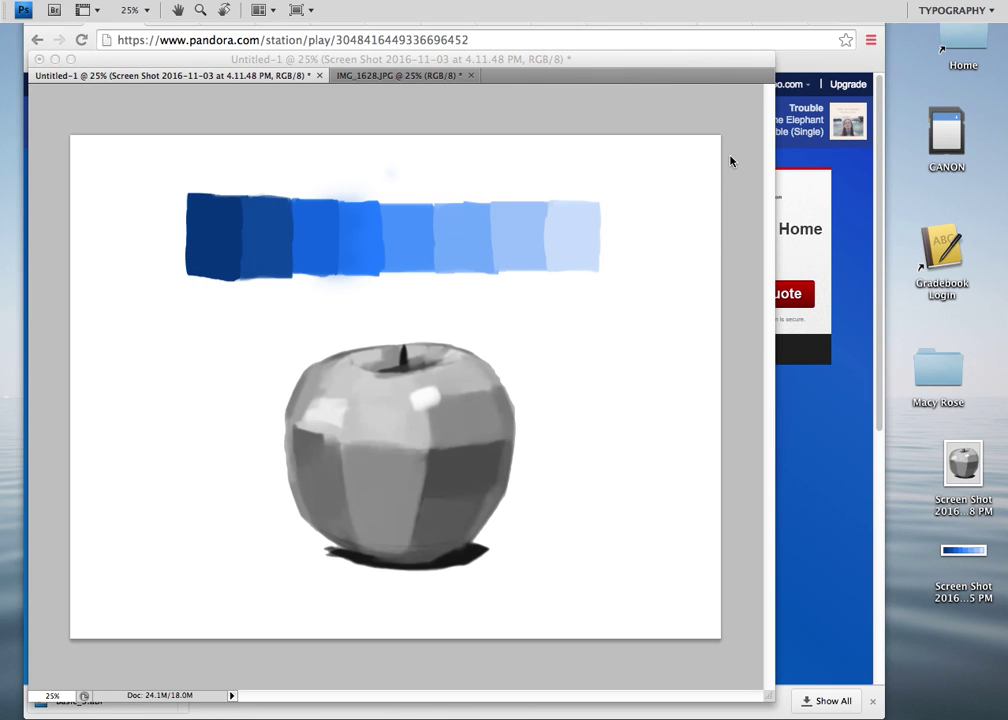
left_click(730, 174)
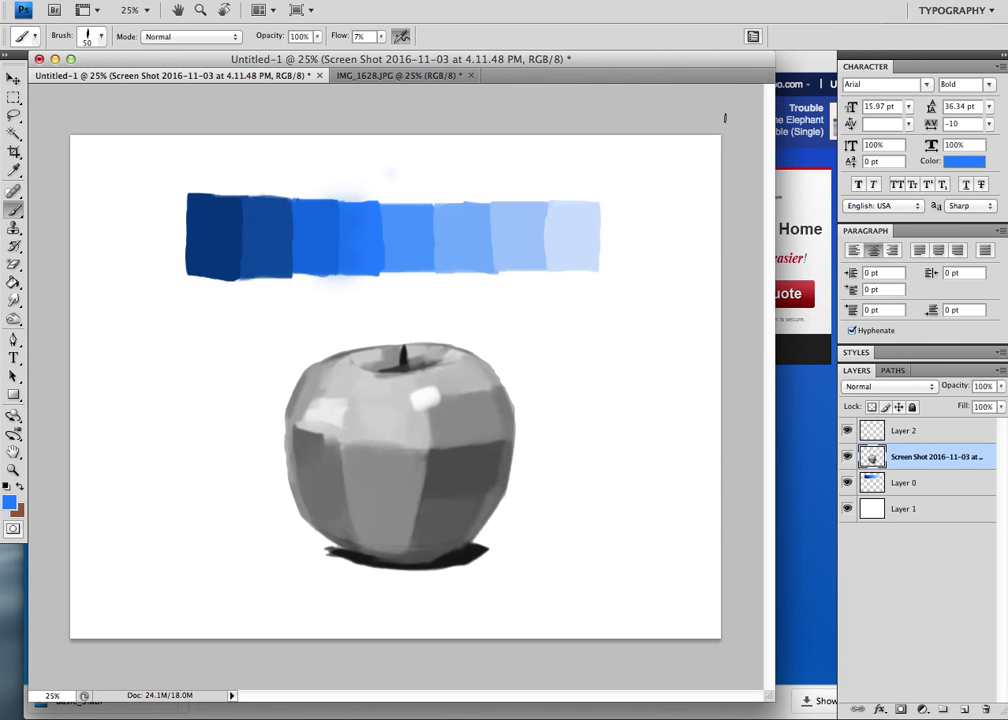
left_click(630, 12)
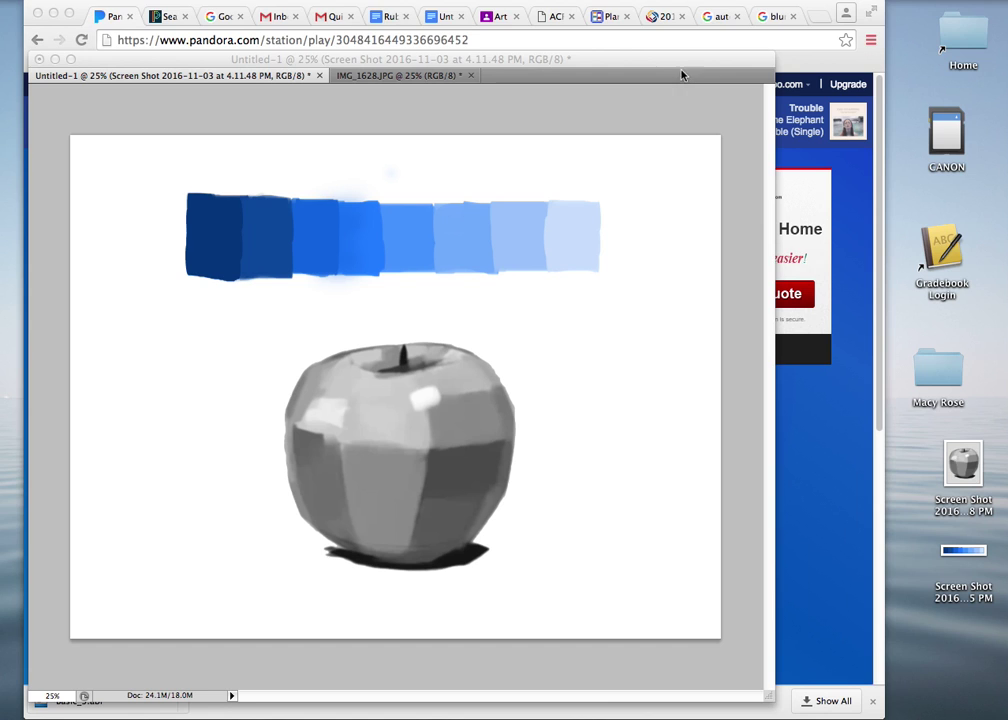
left_click(712, 186)
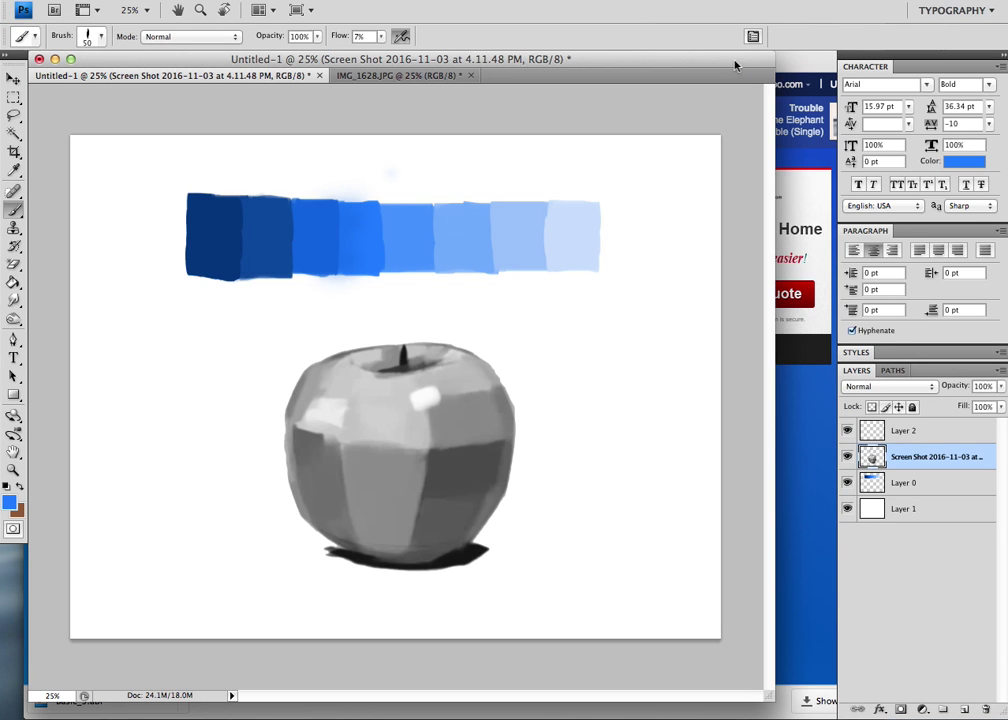
left_click(505, 2)
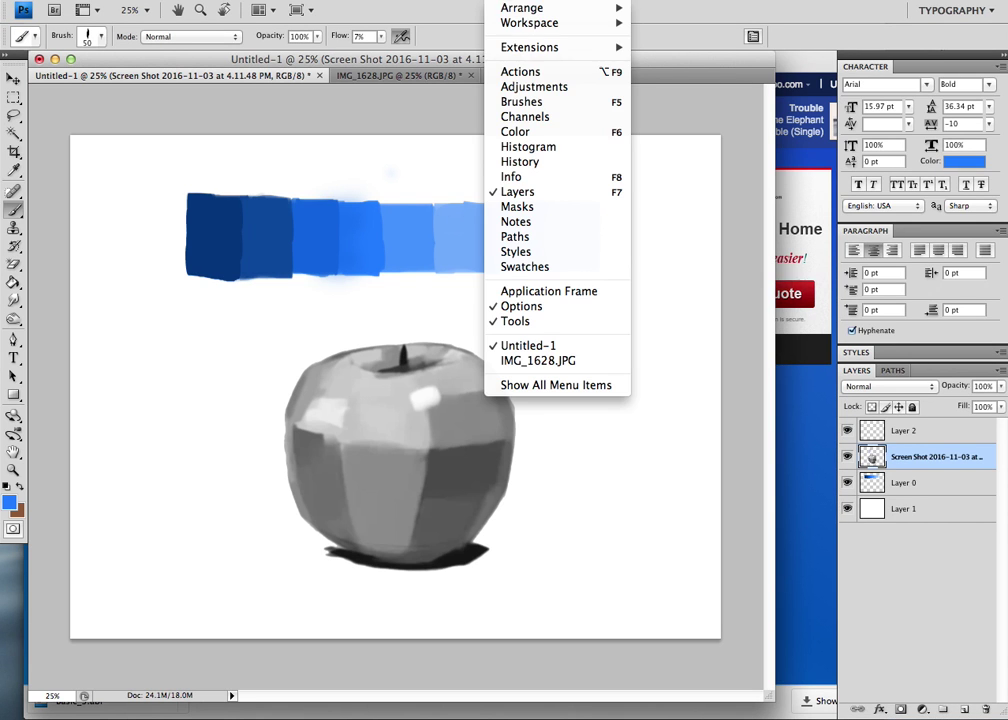
left_click(512, 102)
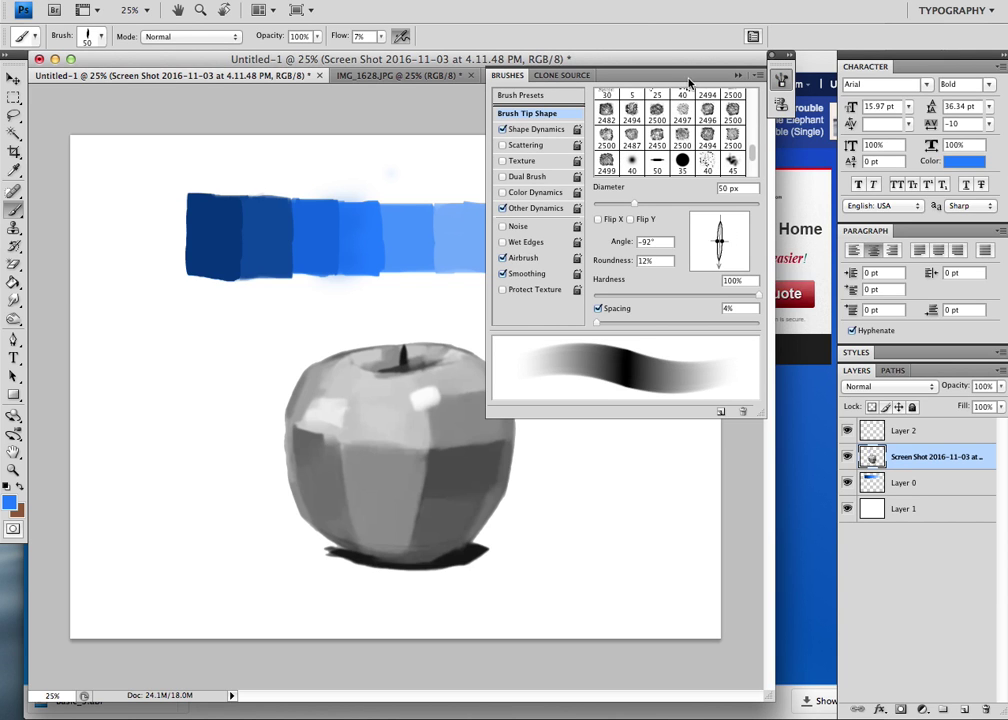
Review the Shape Dynamics and Other Dynamics settings, and tilt the brush tip to an angle of about -97°
left_click(531, 130)
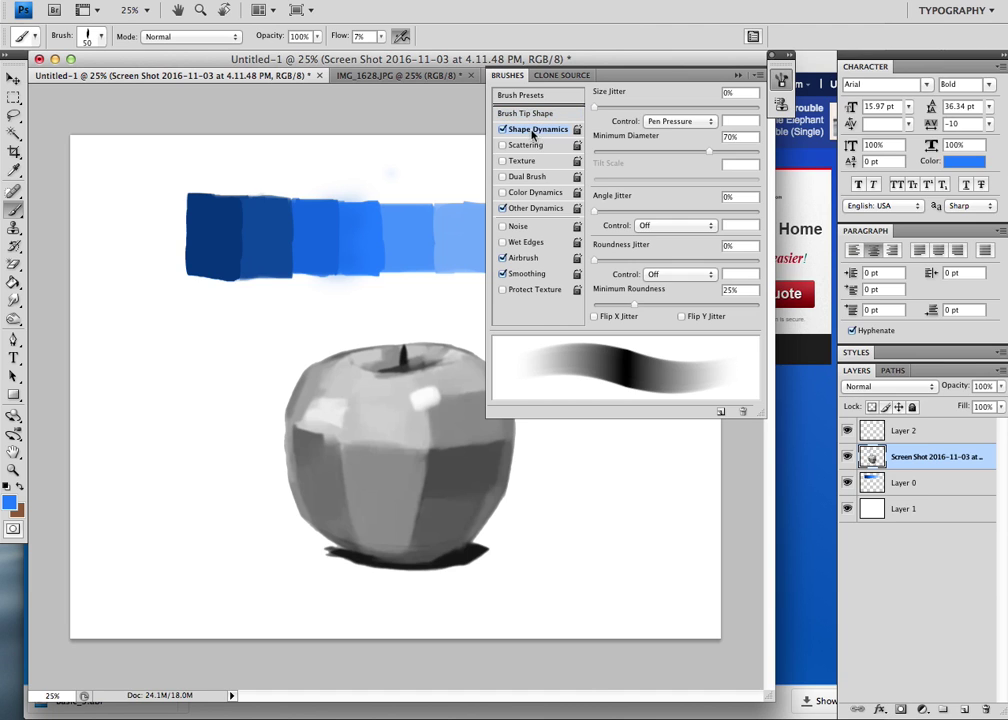
left_click(521, 209)
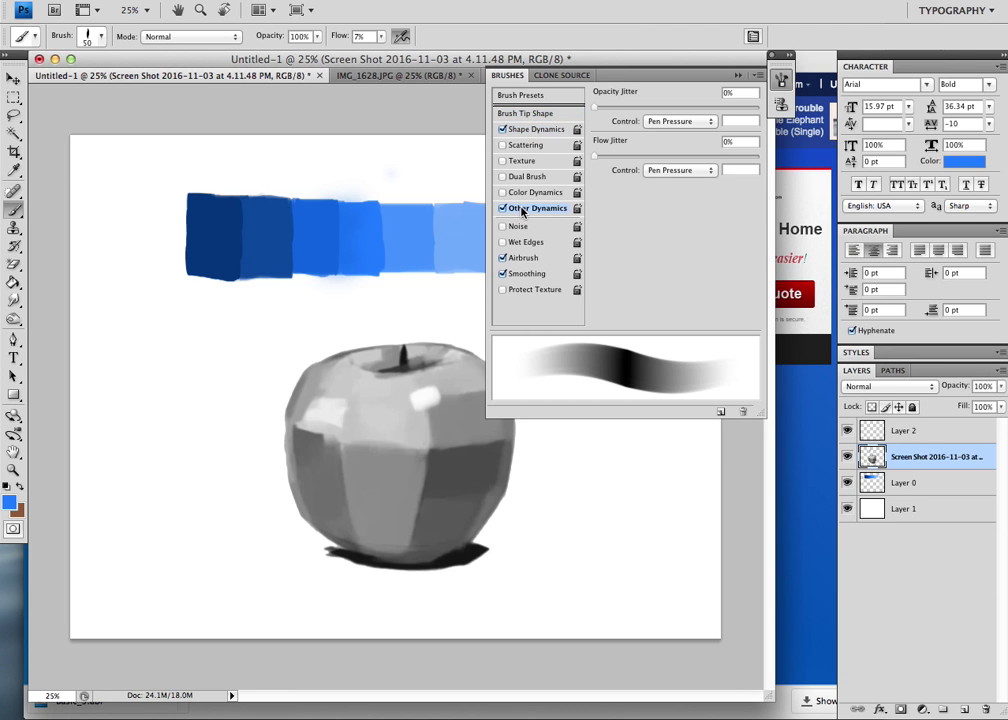
left_click(515, 114)
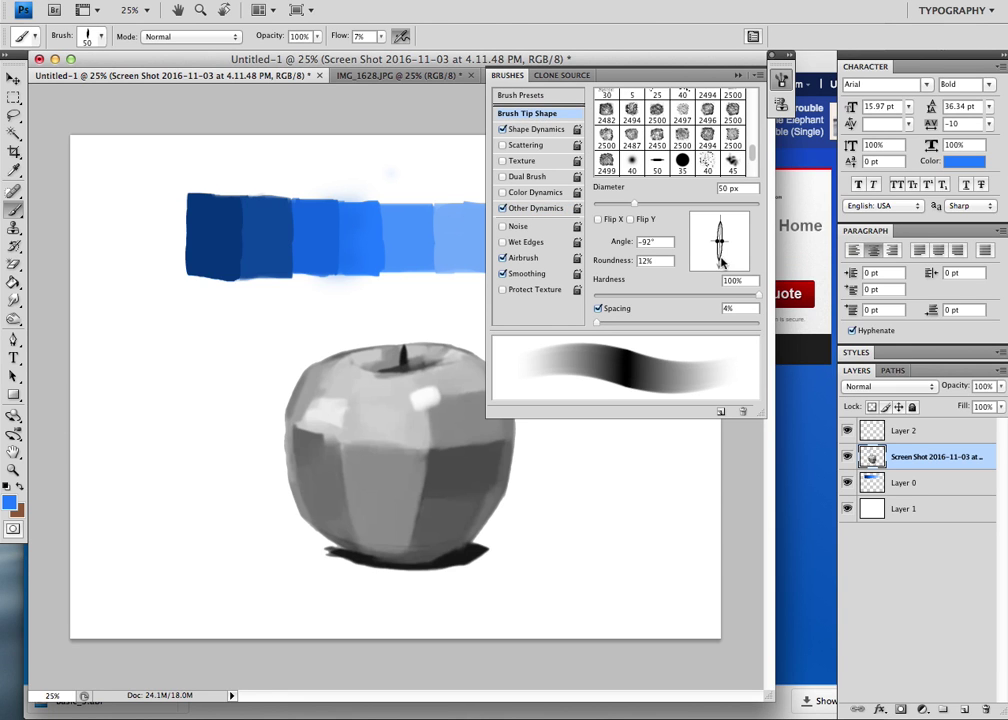
left_click_drag(716, 258, 717, 261)
left_click(786, 310)
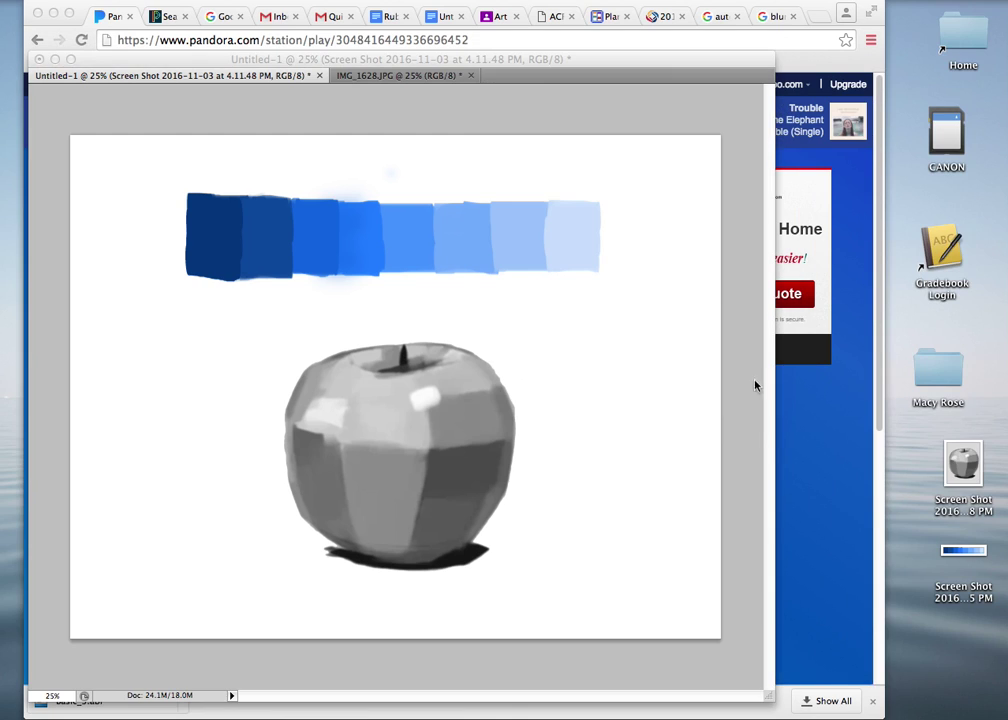
left_click(738, 410)
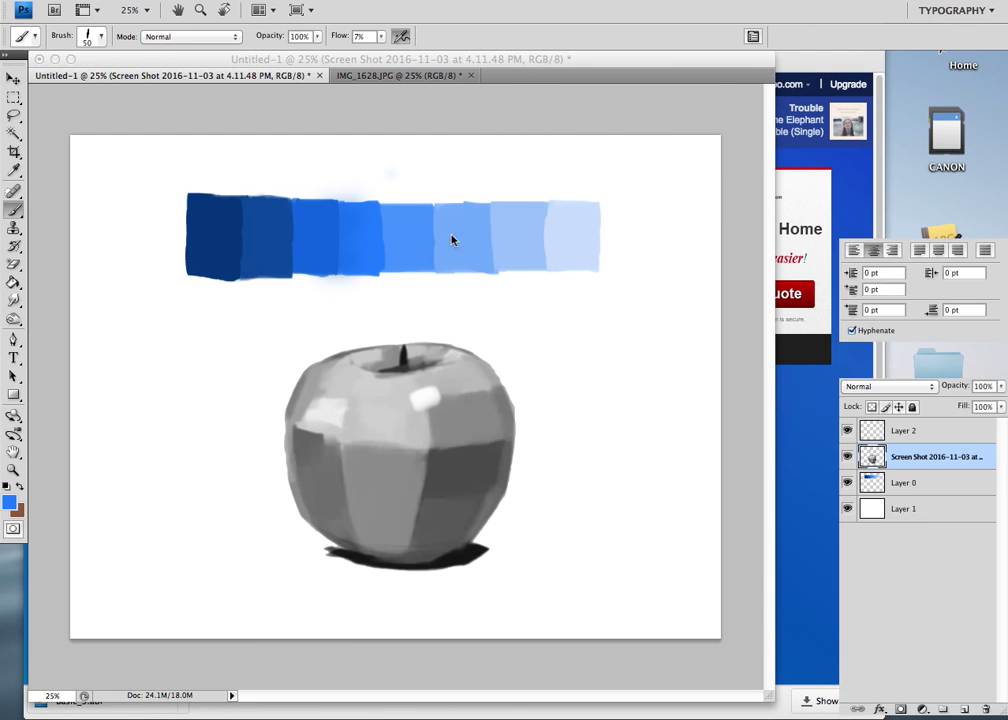
key("F5")
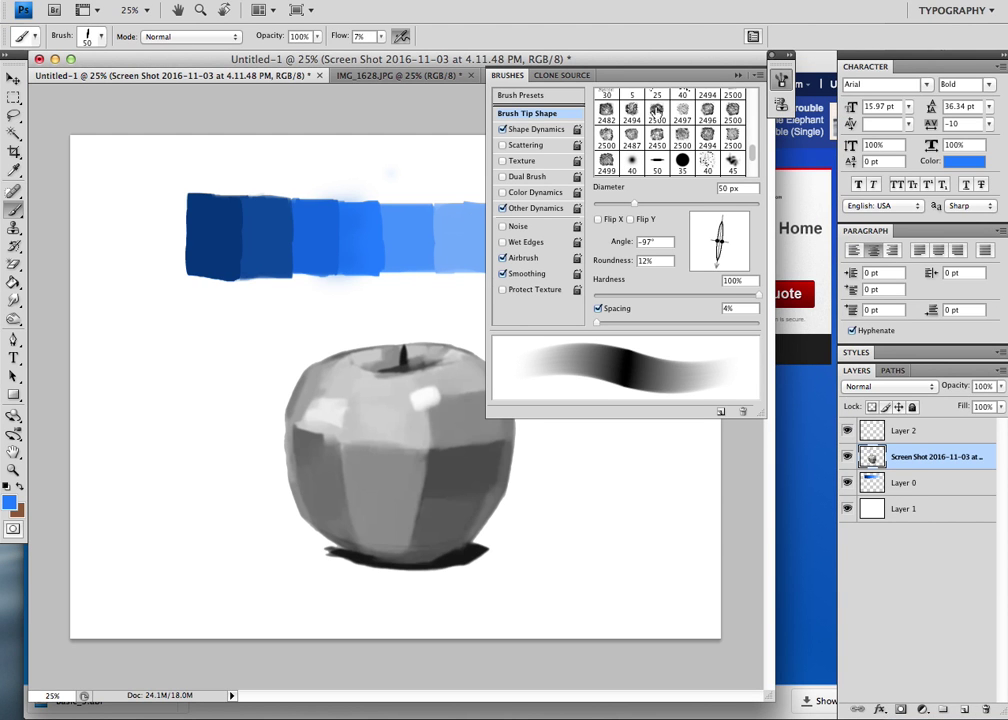
left_click(737, 75)
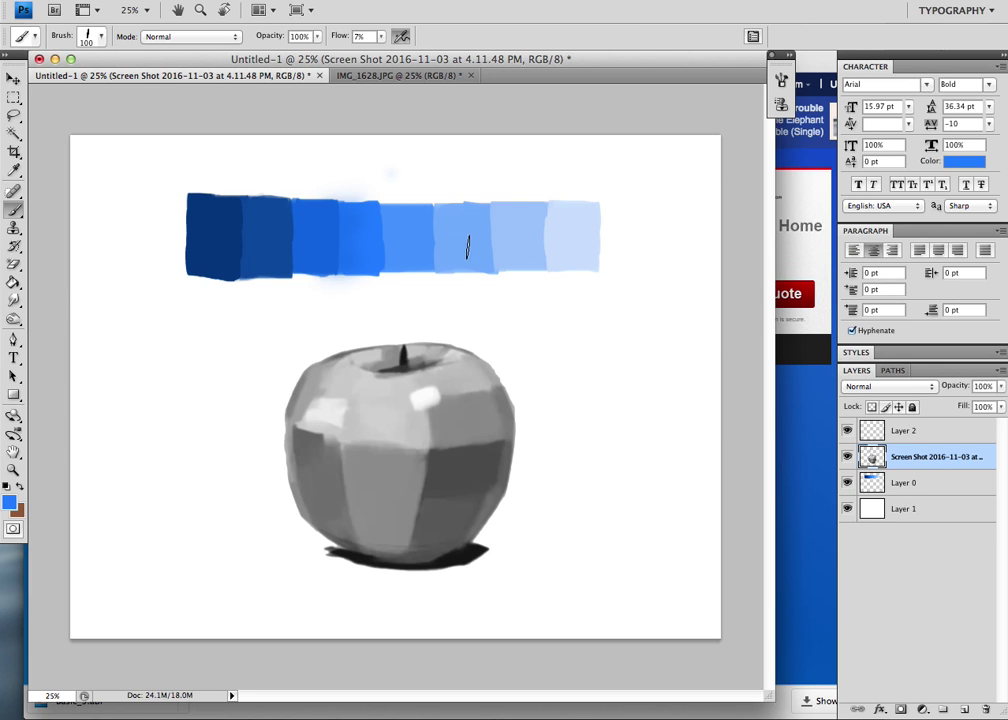
Try larger and smaller brush sizes, and leave the flat brush at 200 px
key("bracketright")
key("bracketright")
key("bracketright")
key("bracketright")
key("bracketright")
key("bracketright")
key("bracketright")
key("bracketright")
key("bracketright")
key("bracketleft")
key("bracketleft")
key("bracketleft")
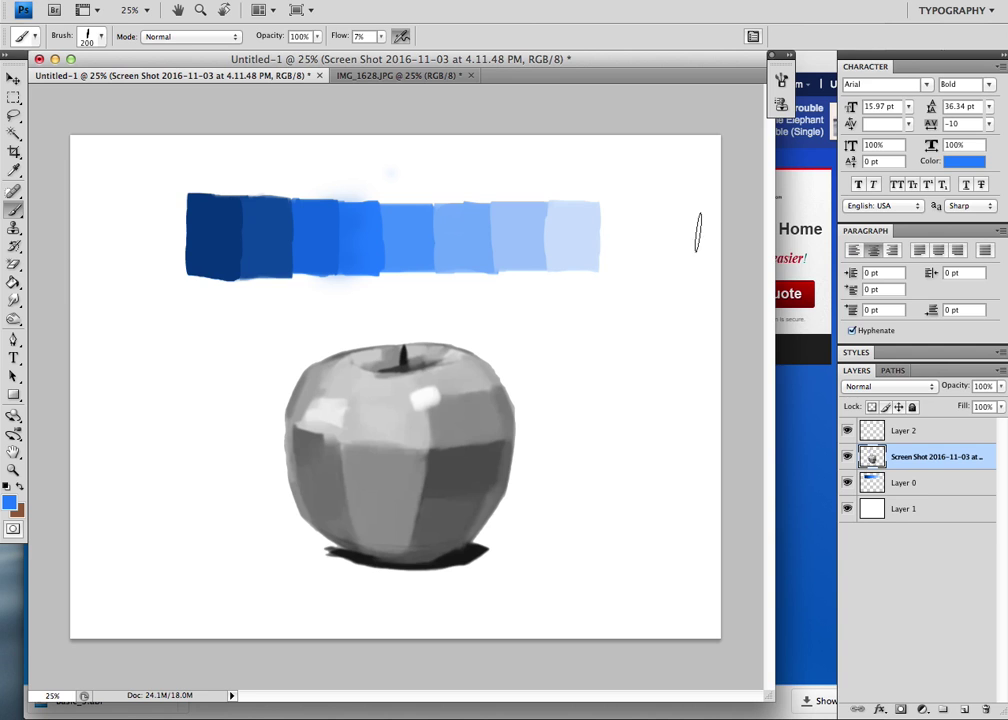
Set the 200 px flat brush tip to a vertical angle of -90° and collapse the brush settings
left_click(780, 82)
left_click(780, 82)
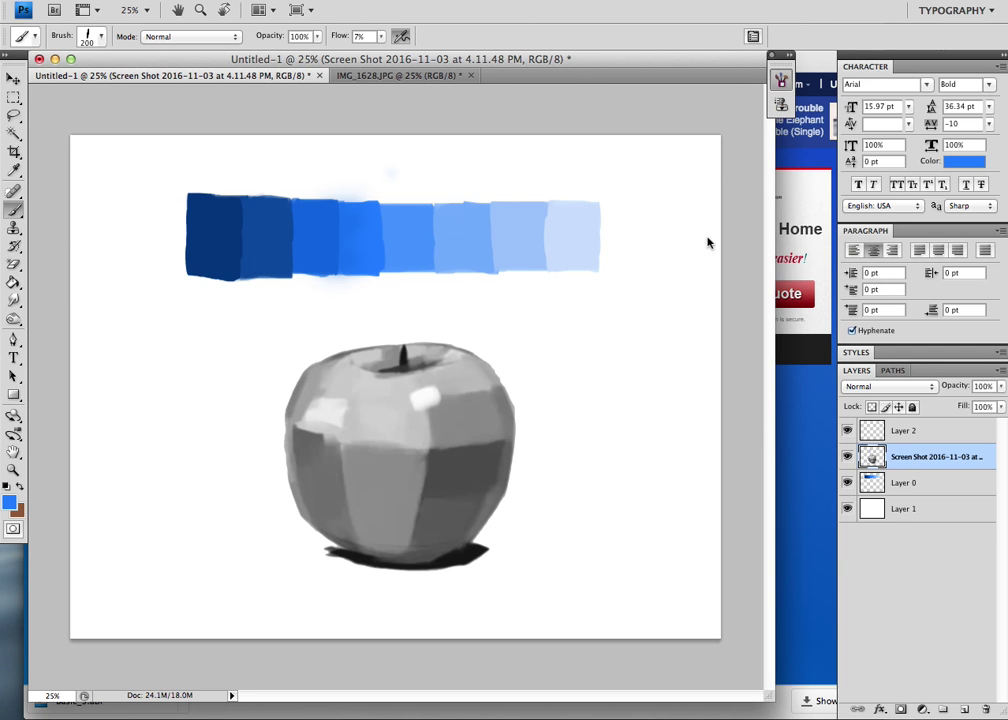
left_click(779, 85)
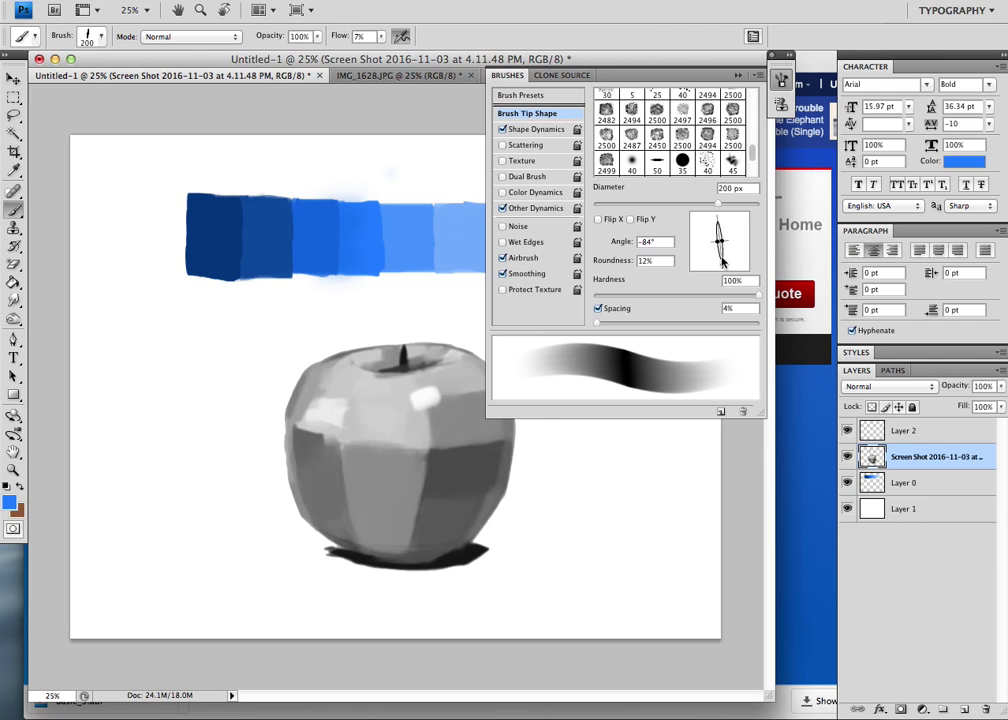
left_click(721, 265)
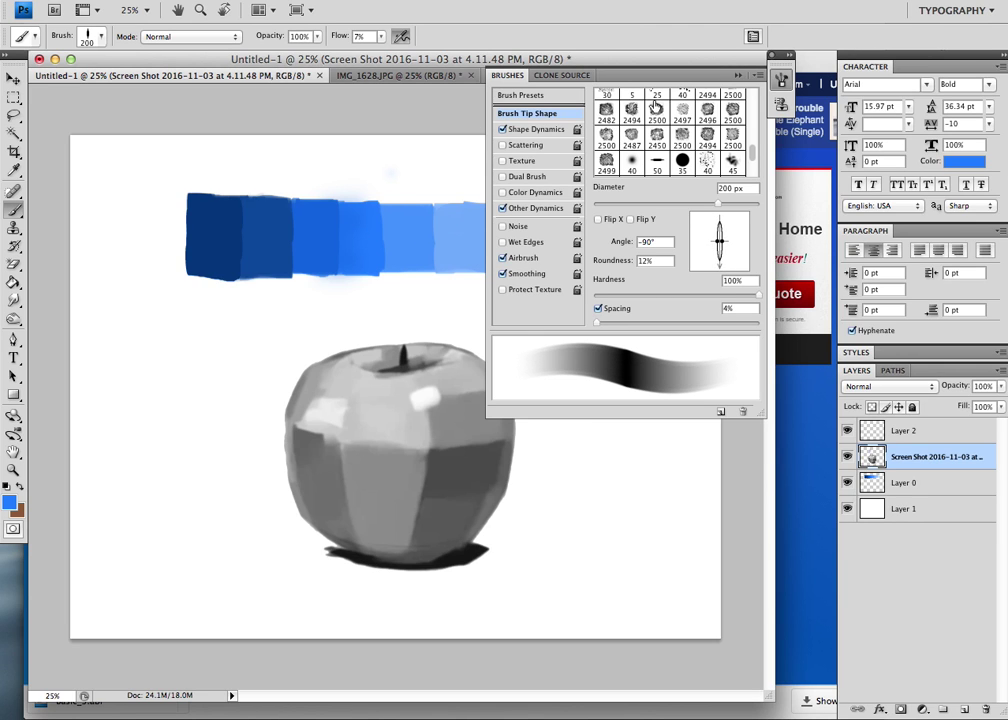
left_click(737, 78)
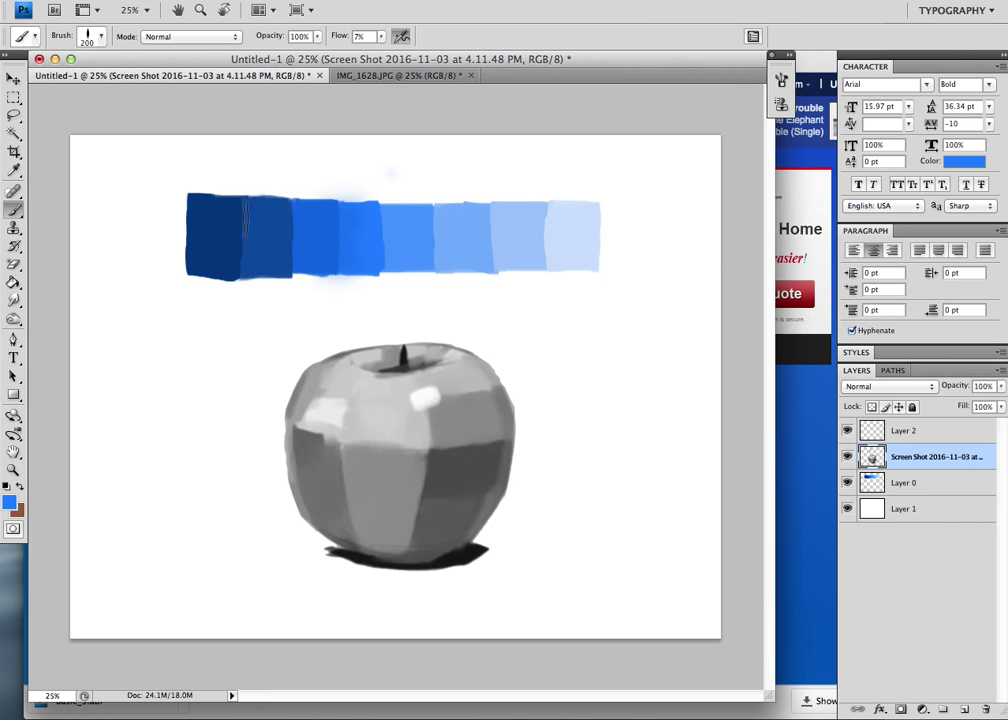
Sample the darkest blue, set the brush flow to 14%, and brush over the border between the two darkest blocks
left_click(227, 227, "alt")
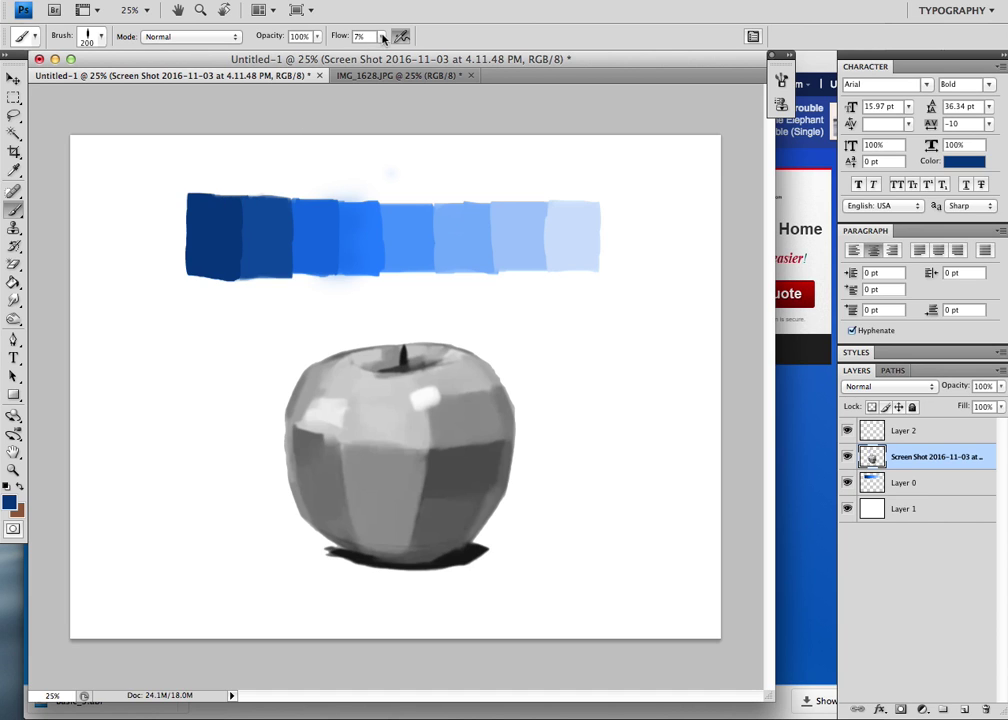
mouse_move(383, 38)
left_mouse_down()
mouse_move(393, 58)
mouse_move(381, 52)
left_mouse_up()
left_click(227, 215)
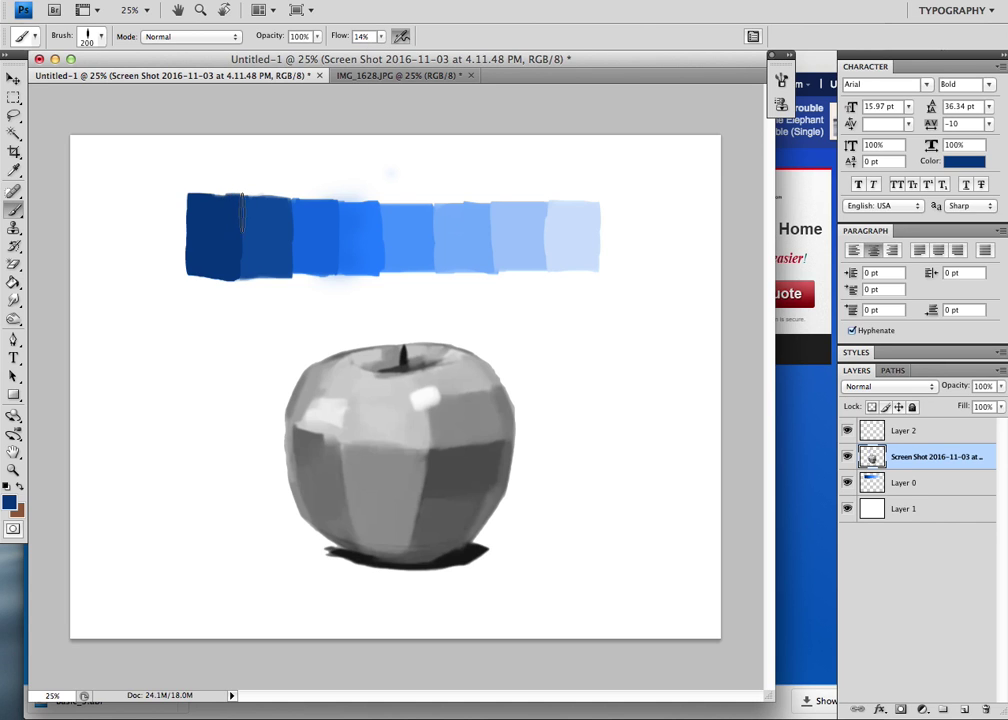
mouse_move(219, 247)
left_mouse_down()
mouse_move(258, 258)
mouse_move(225, 267)
mouse_move(285, 260)
mouse_move(228, 229)
mouse_move(276, 233)
left_mouse_up()
Lower the brush flow to 5% and blend the border between the two darkest blue blocks using colours sampled from both
left_click(381, 36)
left_click_drag(383, 53, 378, 55)
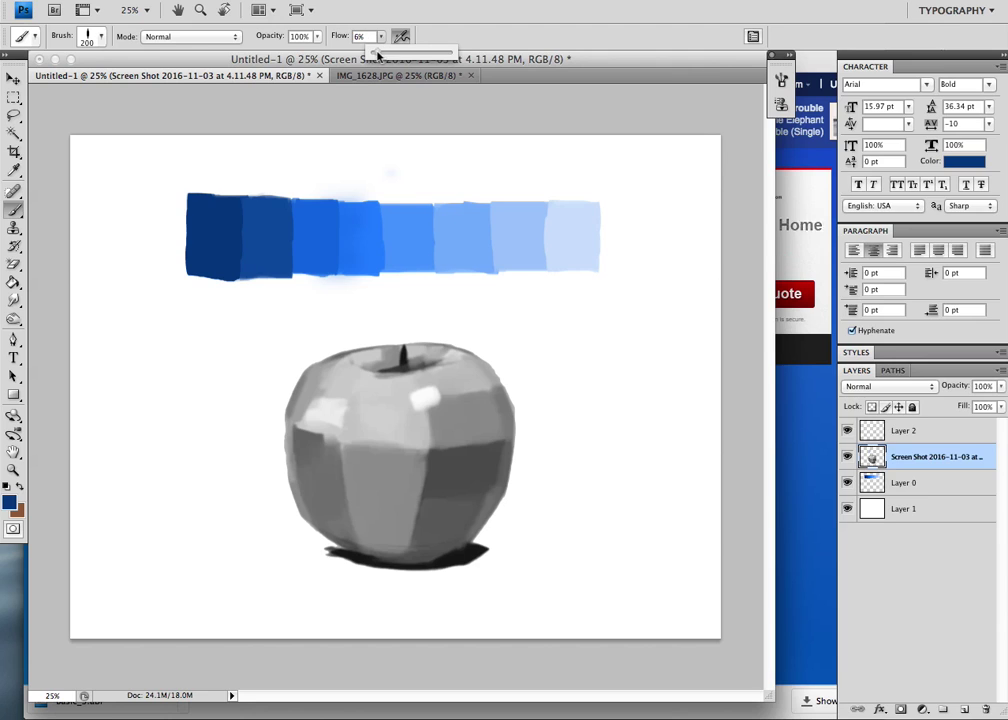
left_click(228, 256)
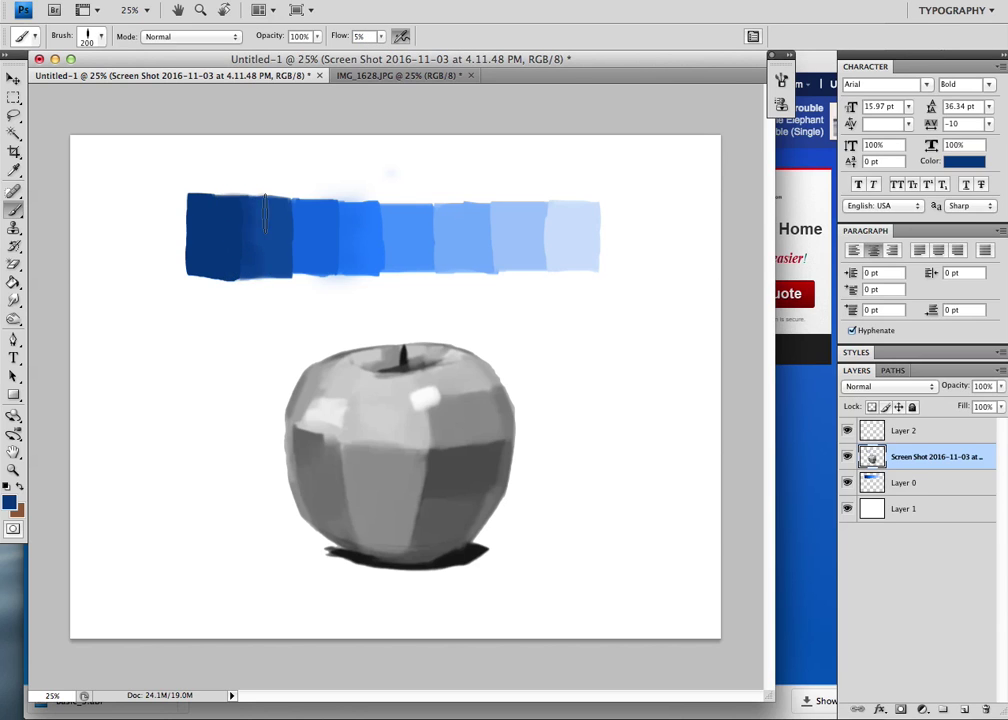
mouse_move(220, 236)
left_mouse_down()
mouse_move(233, 244)
mouse_move(222, 255)
mouse_move(276, 260)
left_mouse_up()
left_click(280, 243, "alt")
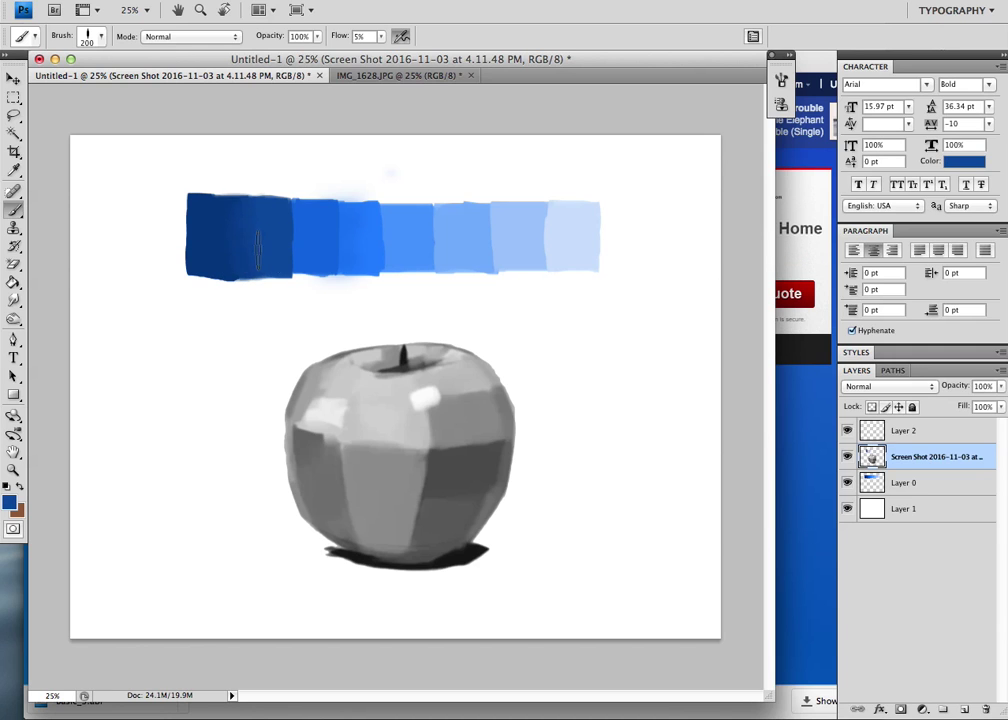
left_click_drag(238, 233, 240, 223)
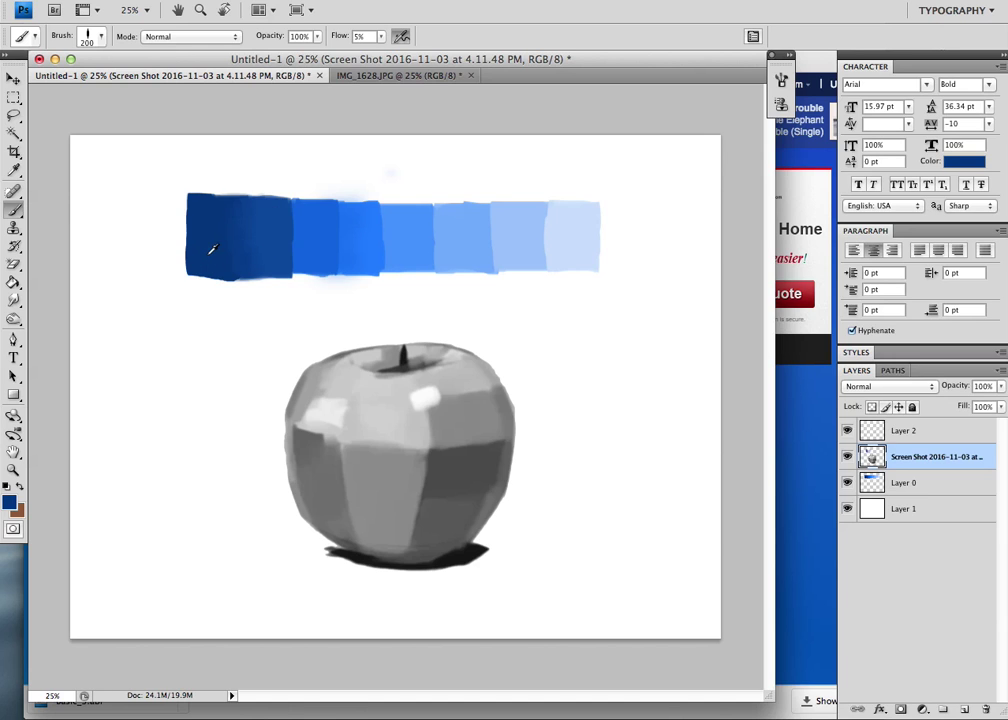
mouse_move(215, 215)
left_mouse_down()
mouse_move(243, 240)
mouse_move(208, 258)
mouse_move(201, 250)
mouse_move(252, 253)
mouse_move(206, 228)
mouse_move(247, 213)
left_mouse_up()
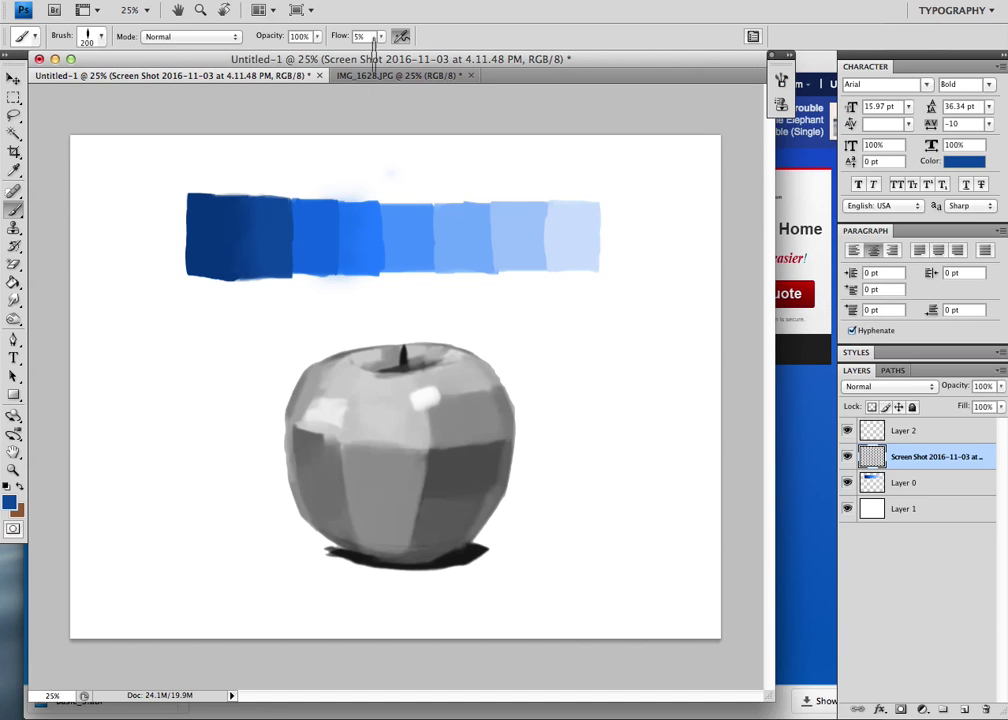
Reduce the brush flow to 2% and smooth the transition between the two darkest blocks, alternating their sampled blues
left_click_drag(380, 37, 381, 55)
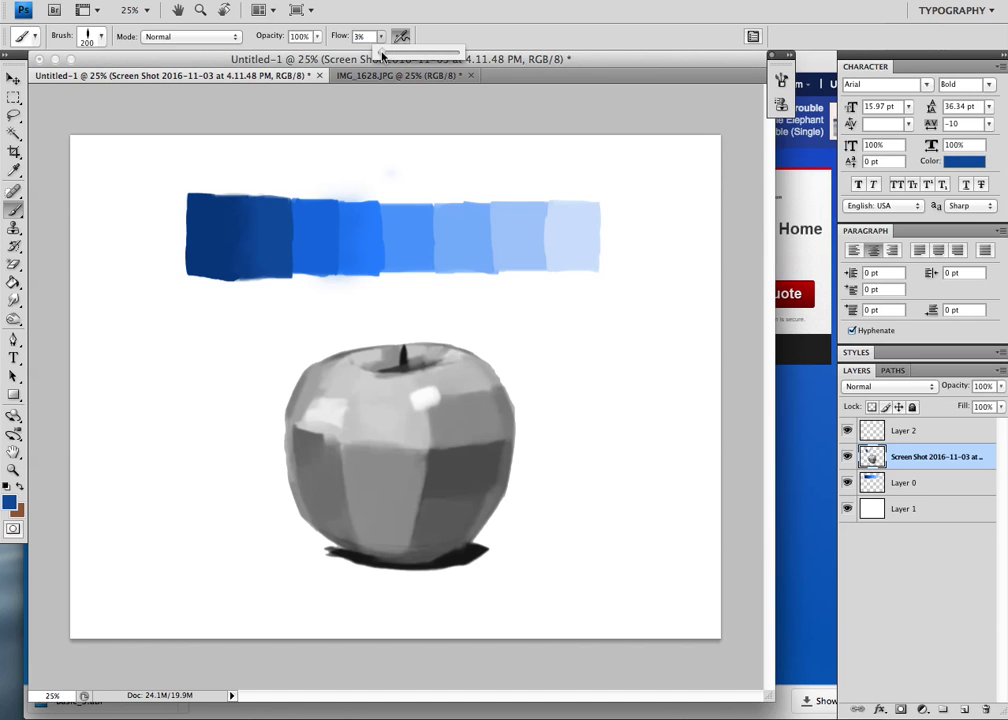
left_click(273, 238, "alt")
mouse_move(250, 215)
left_mouse_down()
mouse_move(274, 252)
mouse_move(239, 257)
mouse_move(270, 262)
mouse_move(227, 262)
mouse_move(222, 238)
mouse_move(218, 255)
mouse_move(258, 258)
mouse_move(209, 237)
mouse_move(252, 238)
mouse_move(199, 226)
mouse_move(236, 220)
mouse_move(228, 213)
mouse_move(266, 221)
mouse_move(241, 259)
mouse_move(268, 231)
mouse_move(232, 216)
mouse_move(270, 249)
left_mouse_up()
left_click(211, 240, "alt")
left_click(274, 249, "alt")
left_click(212, 244, "alt")
left_click_drag(212, 248, 245, 248)
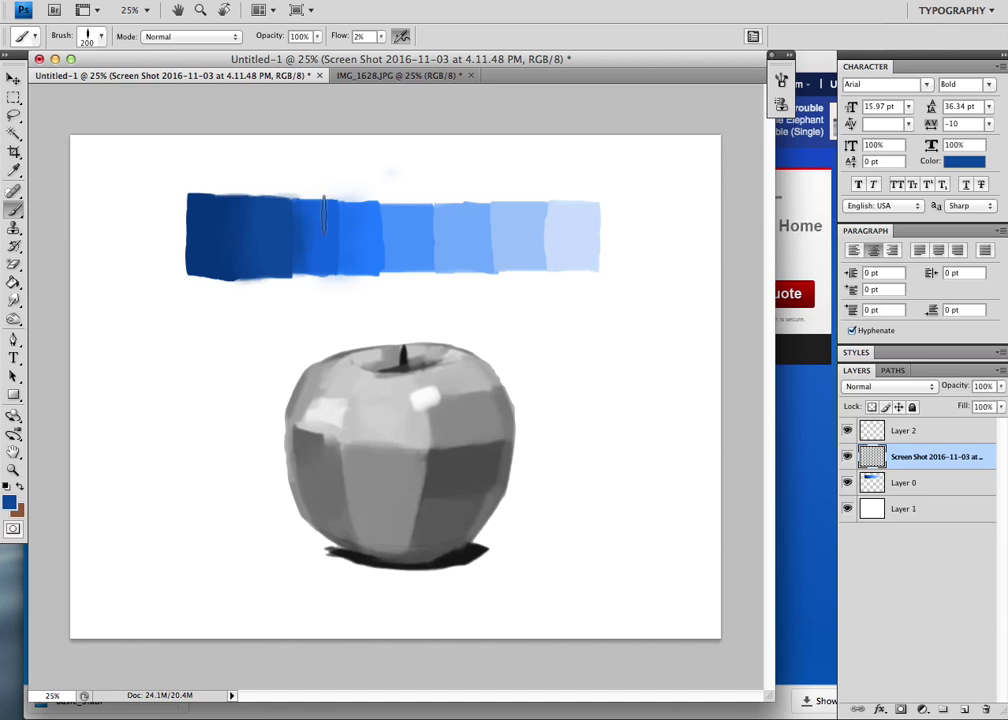
Blend the border between the second and third blue blocks with alternating blues sampled from each side
left_click(331, 236, "alt")
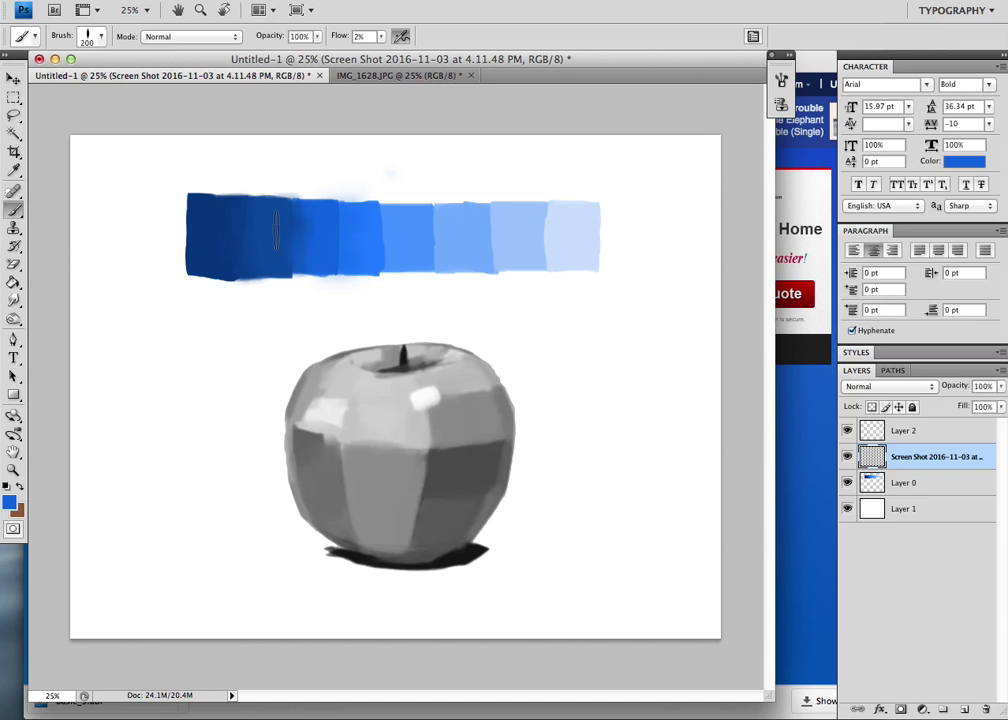
left_click_drag(312, 213, 311, 276)
left_click(267, 263, "alt")
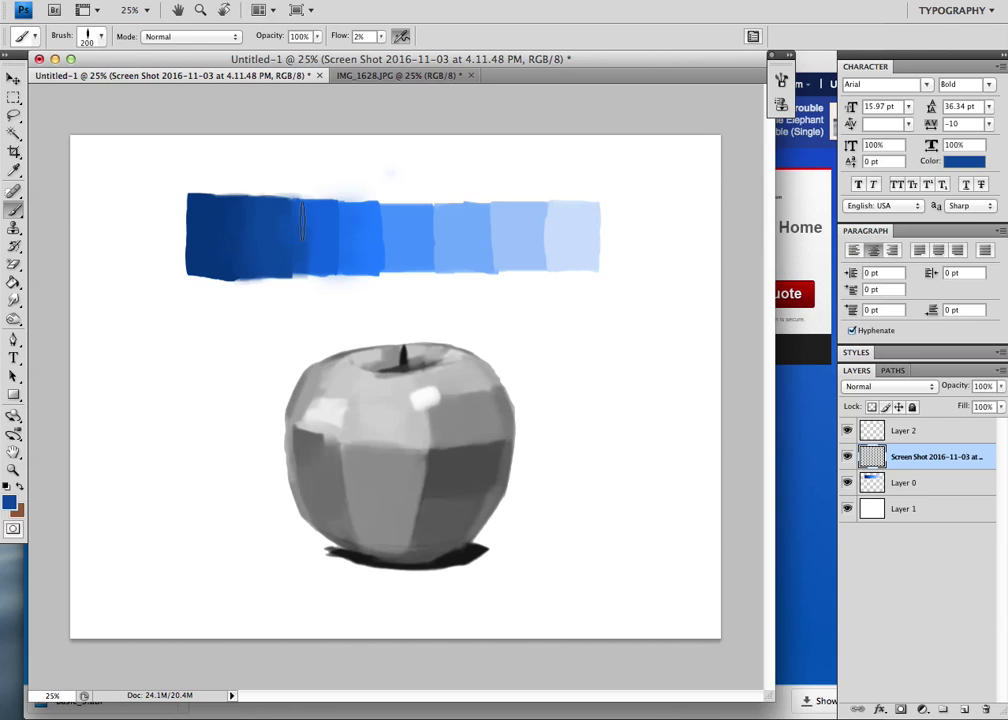
left_click(329, 254, "alt")
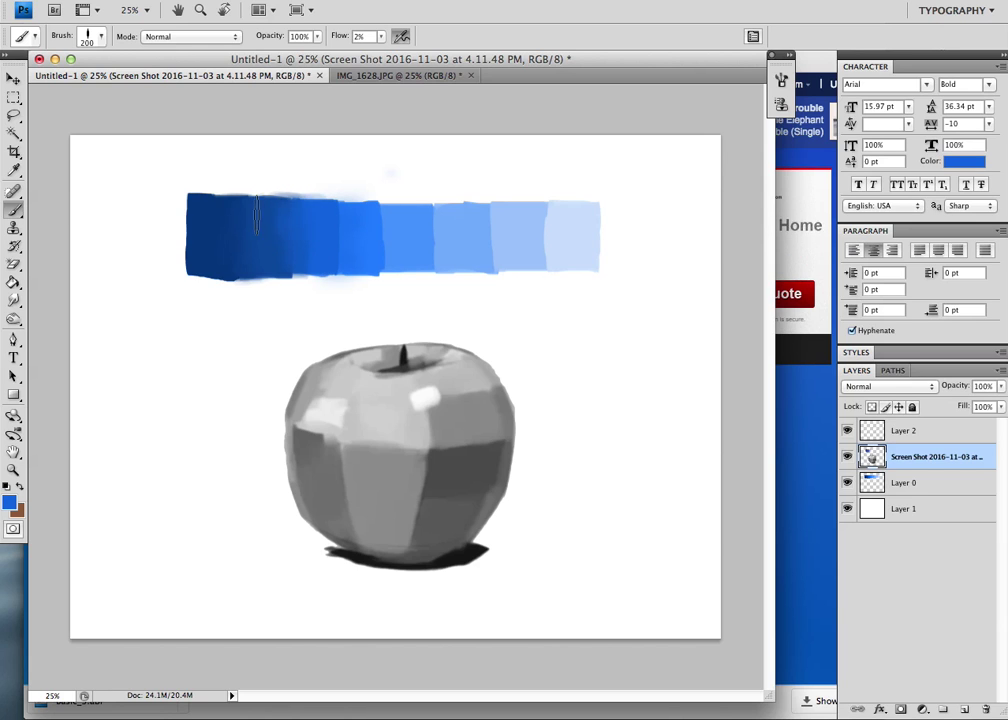
left_click(266, 254, "alt")
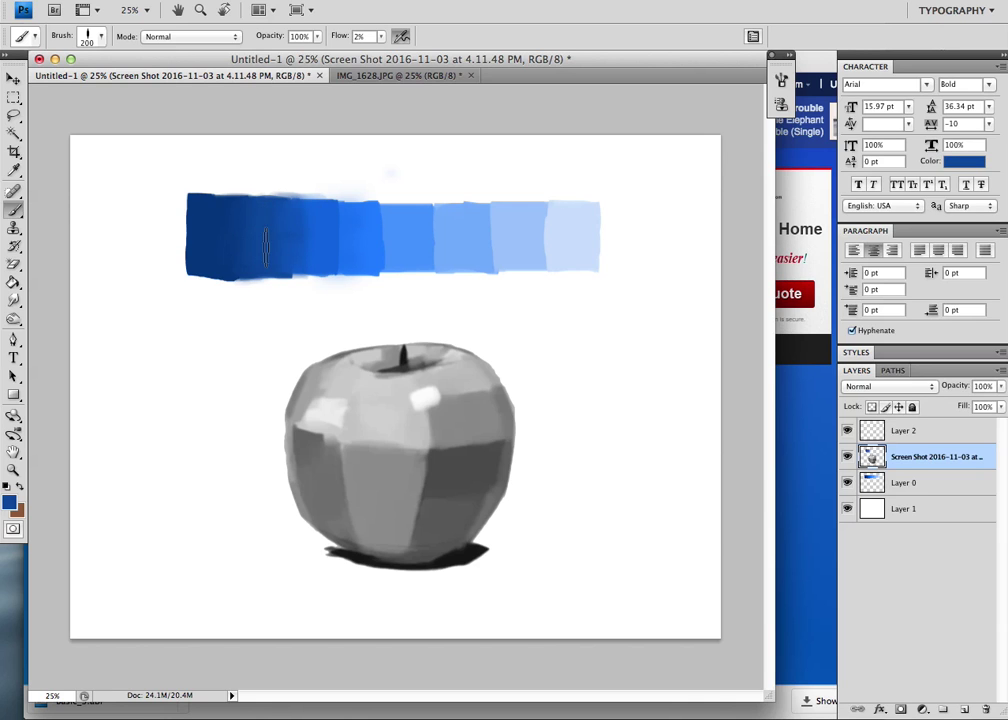
left_click_drag(290, 247, 284, 219)
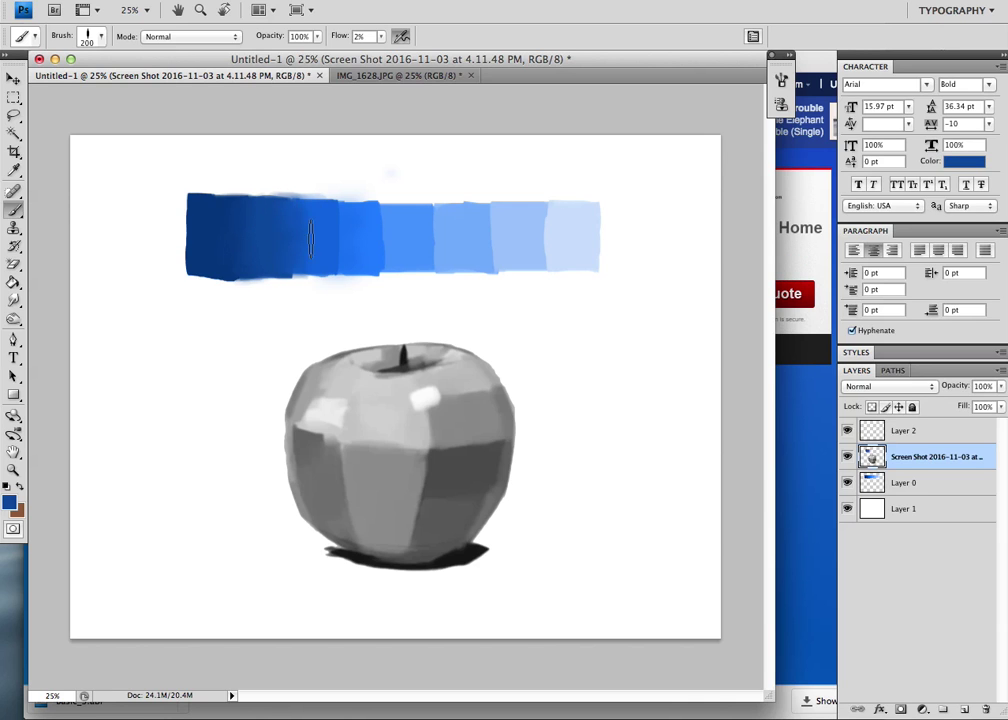
Blend the border between the third and fourth blue blocks using sampled blues
left_click(329, 225, "alt")
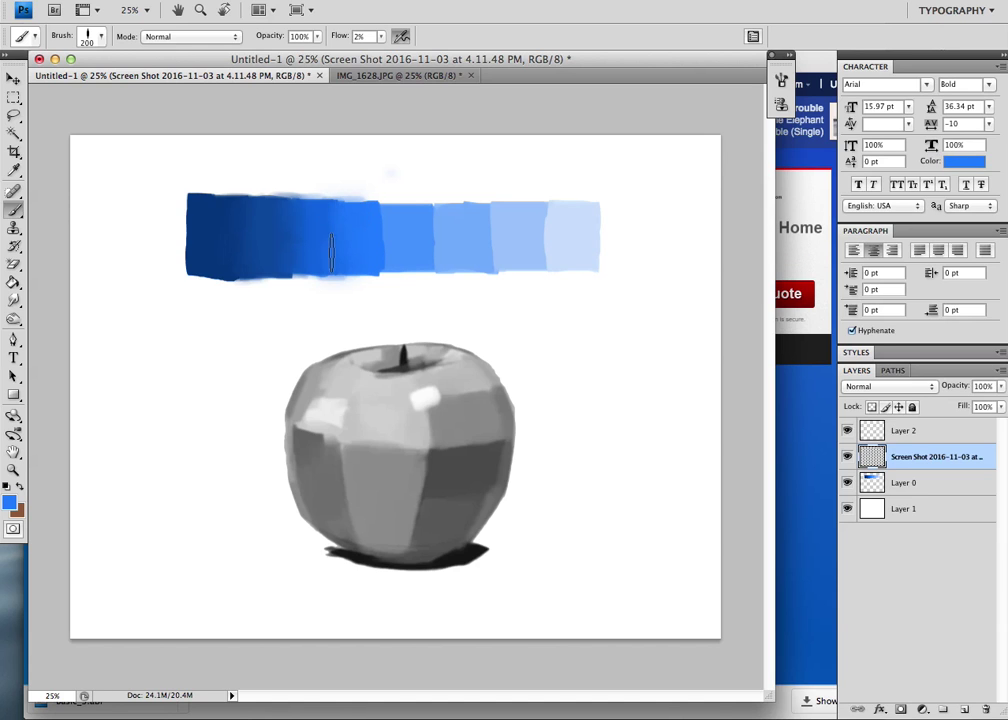
left_click(321, 234, "alt")
mouse_move(352, 237)
left_mouse_down()
mouse_move(350, 213)
mouse_move(322, 252)
mouse_move(327, 236)
mouse_move(393, 237)
left_mouse_up()
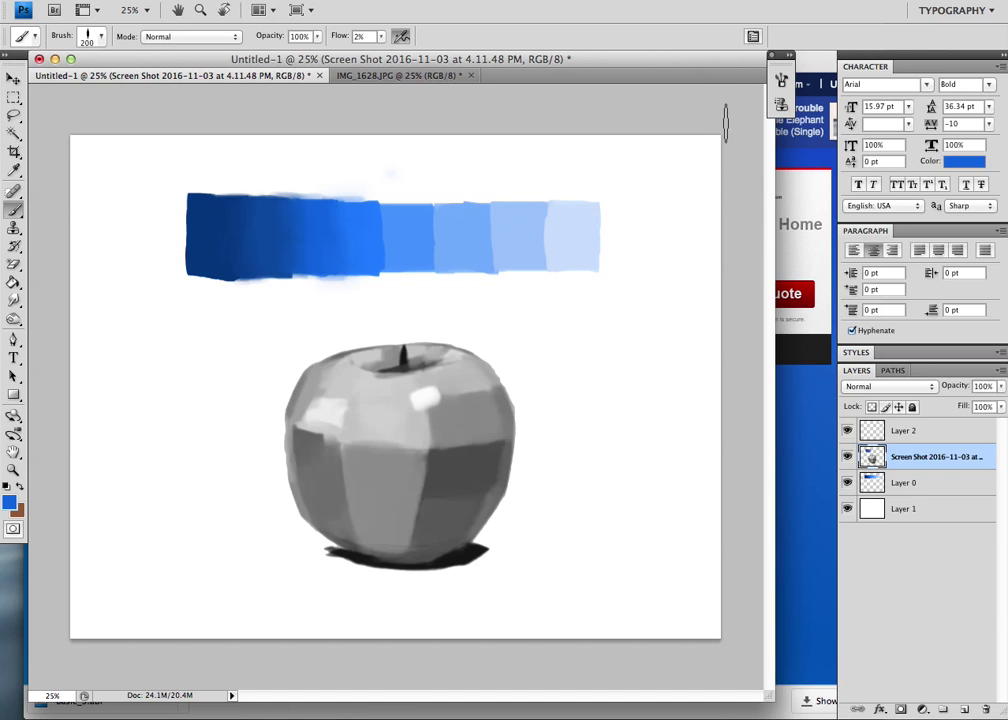
Tilt the brush tip to -82° and use sampled dark grey to blend the edge between the apple's lower-left and centre planes
left_click(784, 81)
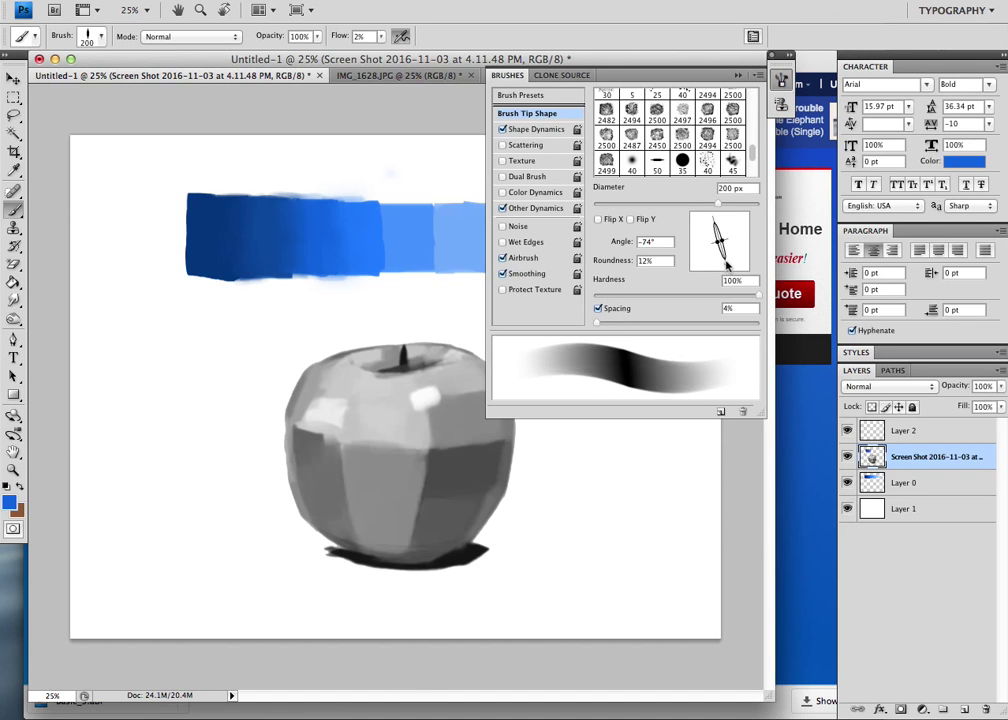
left_click_drag(727, 265, 727, 268)
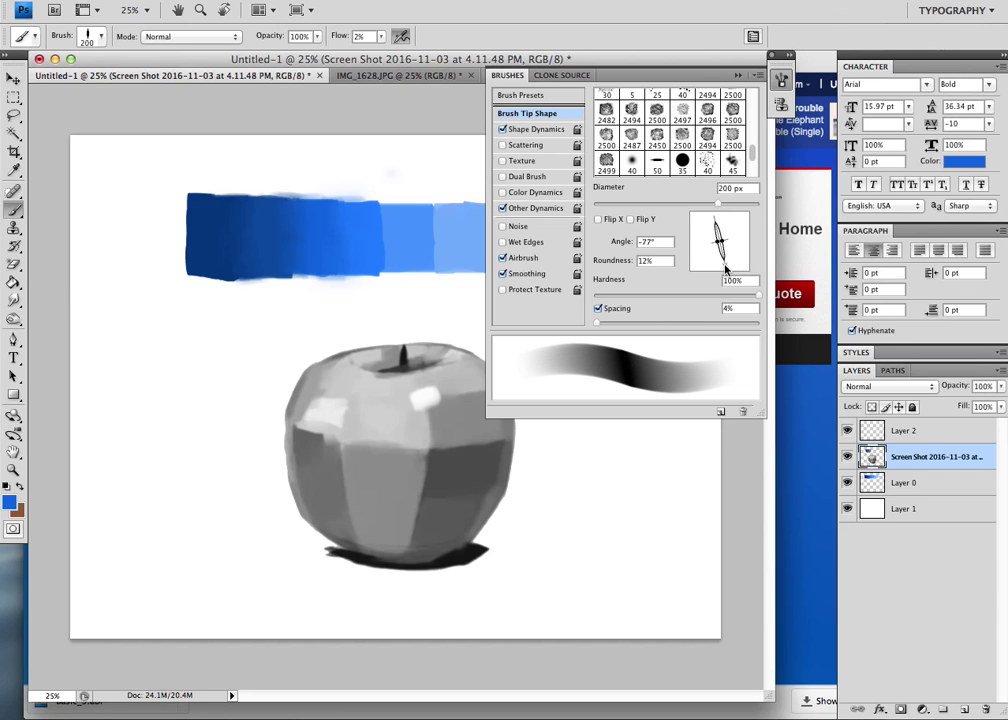
left_click_drag(726, 264, 722, 262)
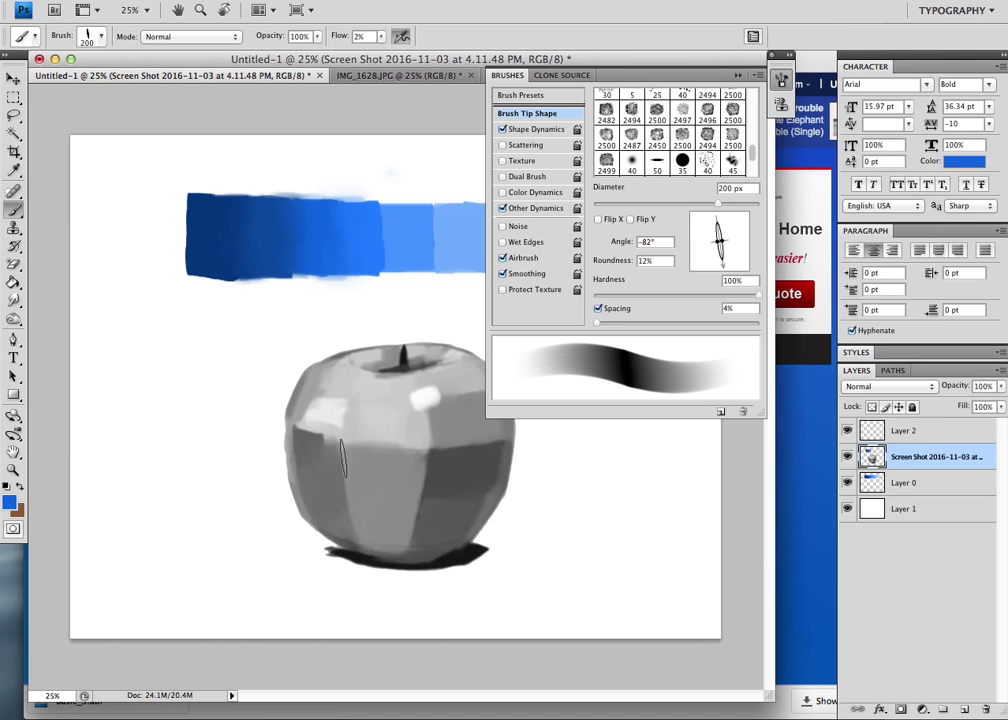
key("F5")
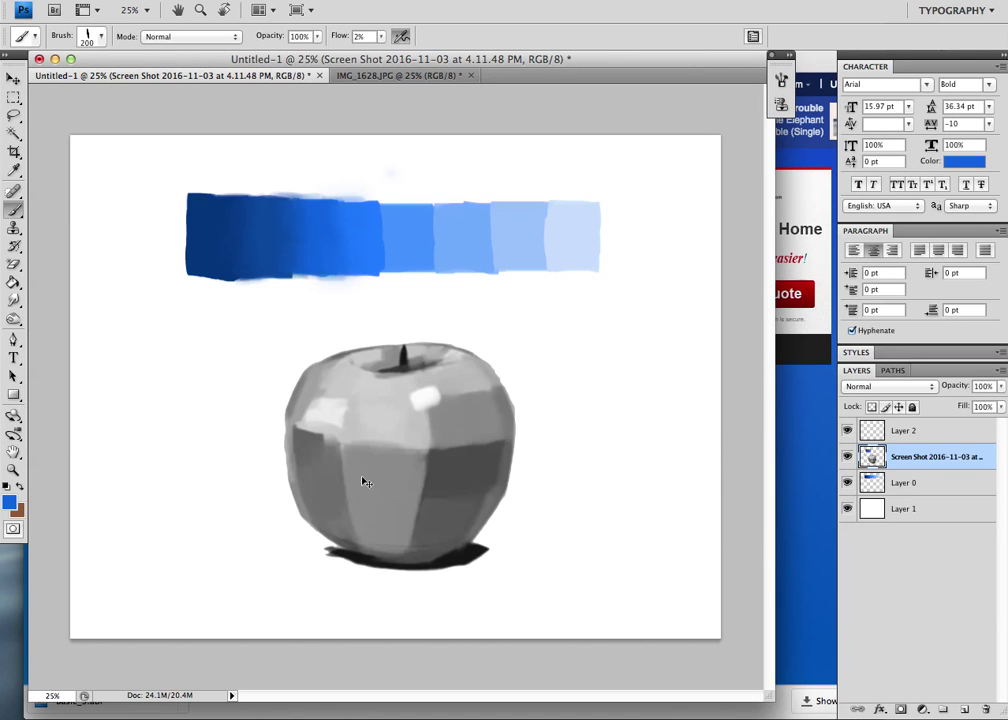
left_click(337, 484, "alt")
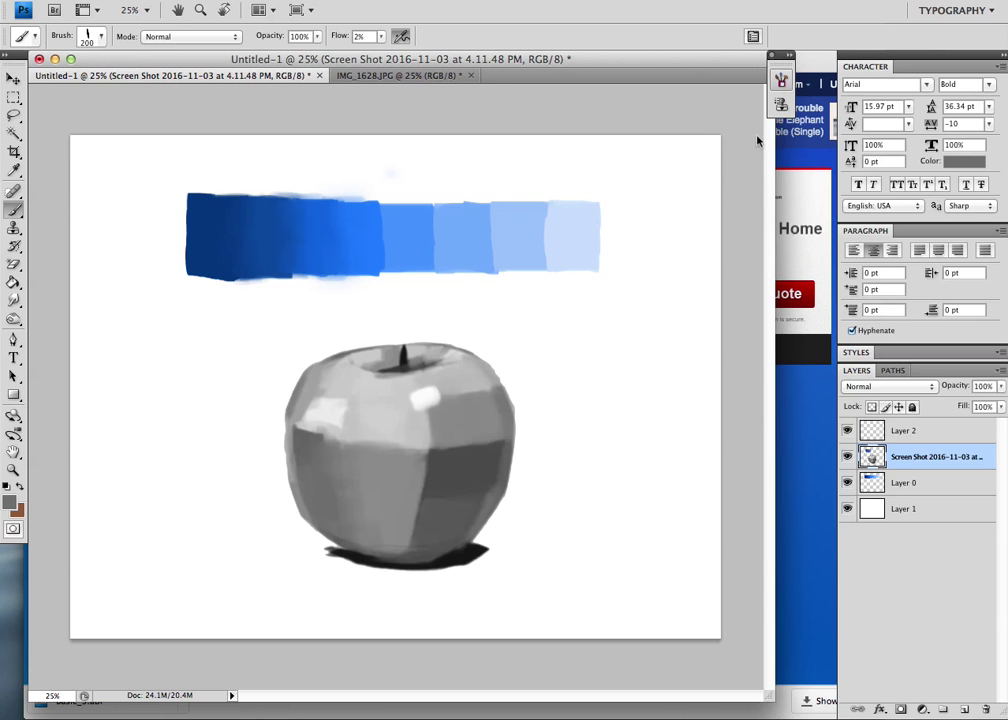
Rotate the 200 px flat brush tip to a nearly horizontal angle of 177°
left_click(783, 84)
left_click(782, 88)
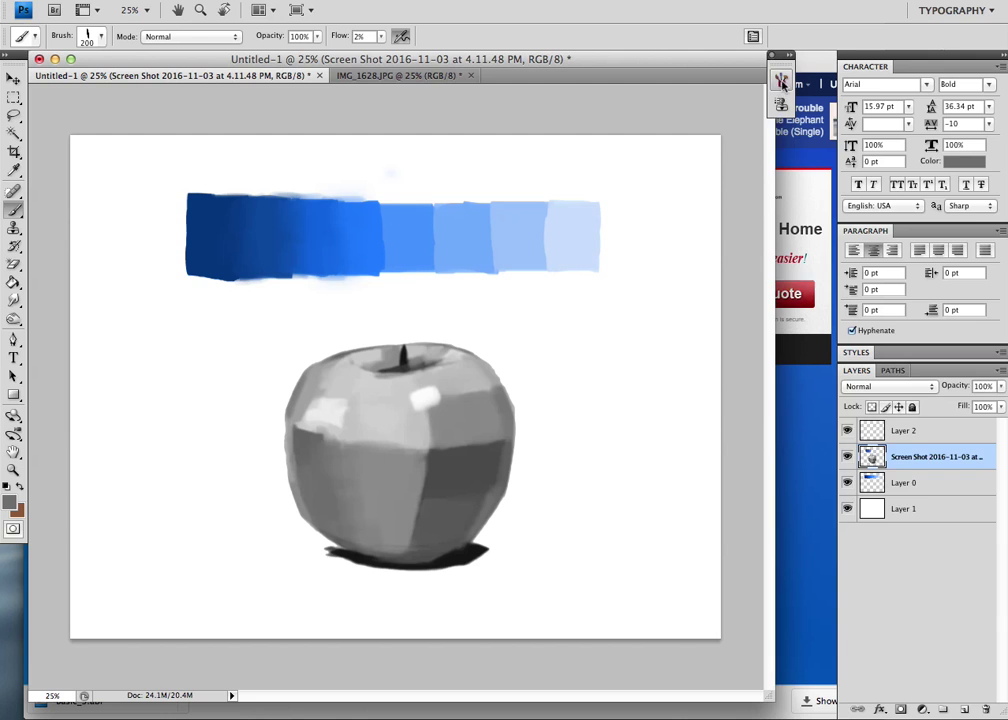
left_click(780, 100)
left_click(778, 103)
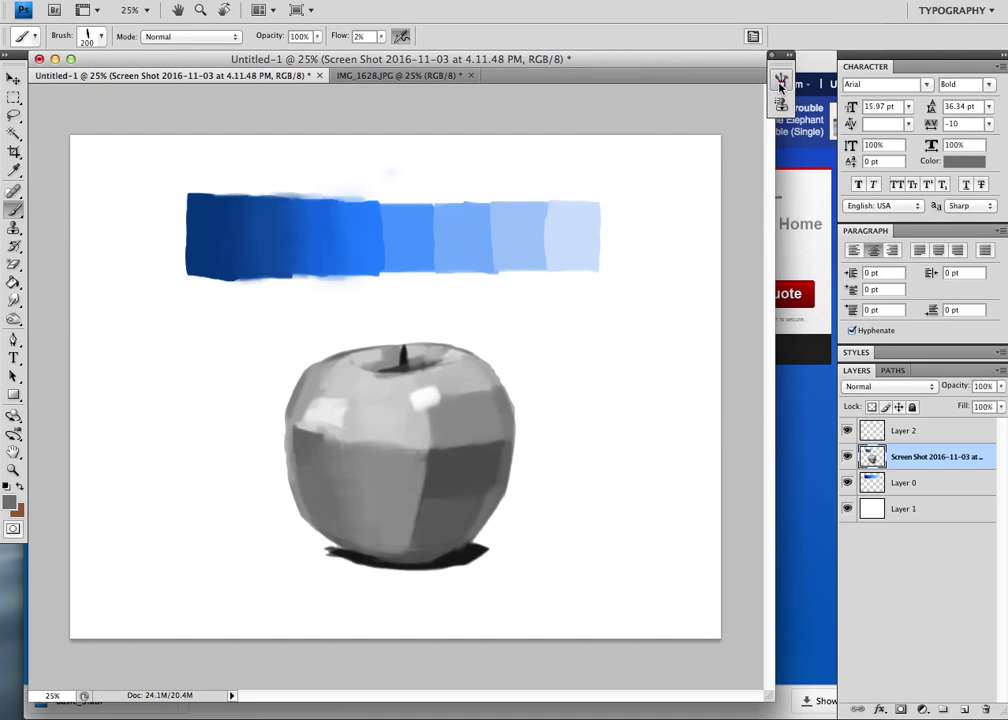
left_click(781, 83)
left_click_drag(722, 256, 704, 244)
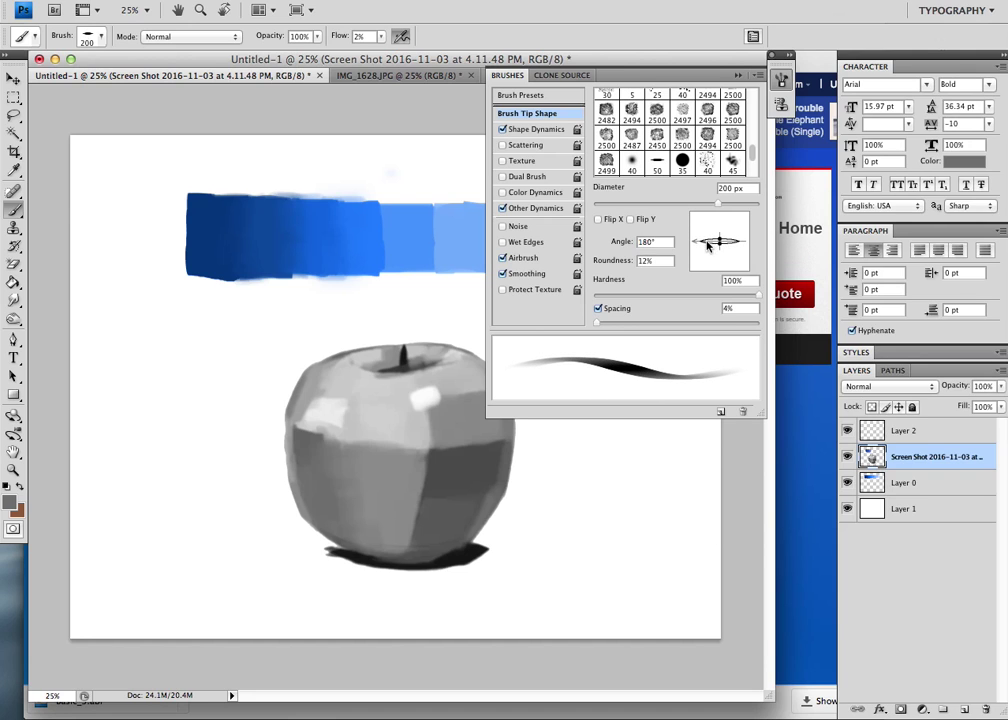
Blend the horizontal edge between the apple's light upper and darker lower centre planes with sampled greys, and collapse the brush settings
left_click(378, 425, "alt")
mouse_move(373, 430)
left_mouse_down()
mouse_move(369, 474)
mouse_move(374, 425)
mouse_move(344, 449)
mouse_move(366, 434)
left_mouse_up()
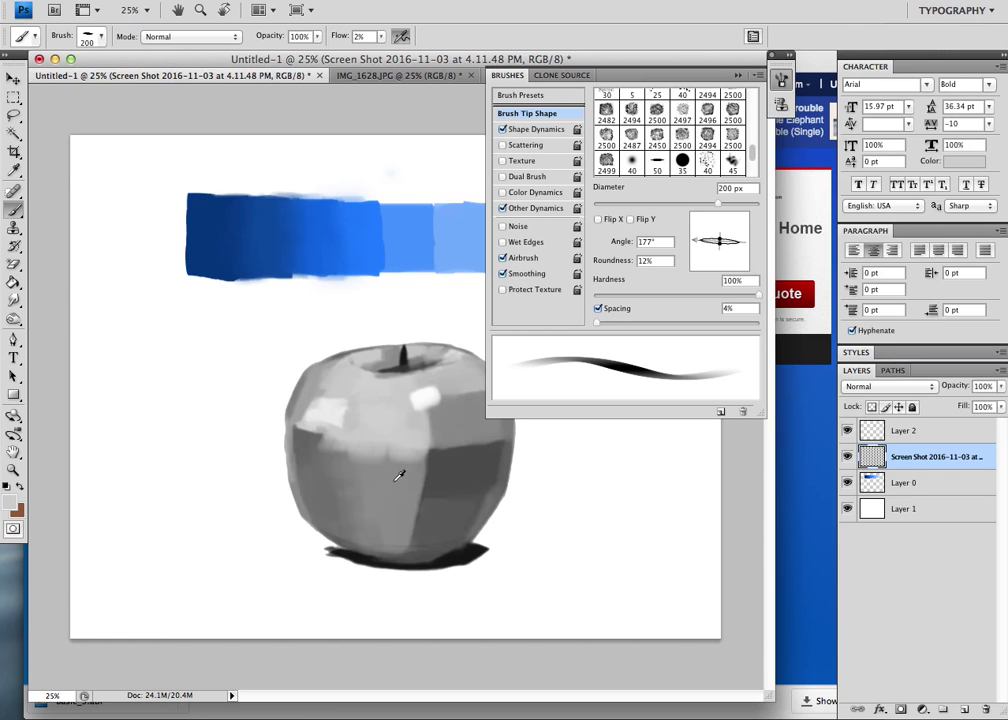
left_click(401, 421, "alt")
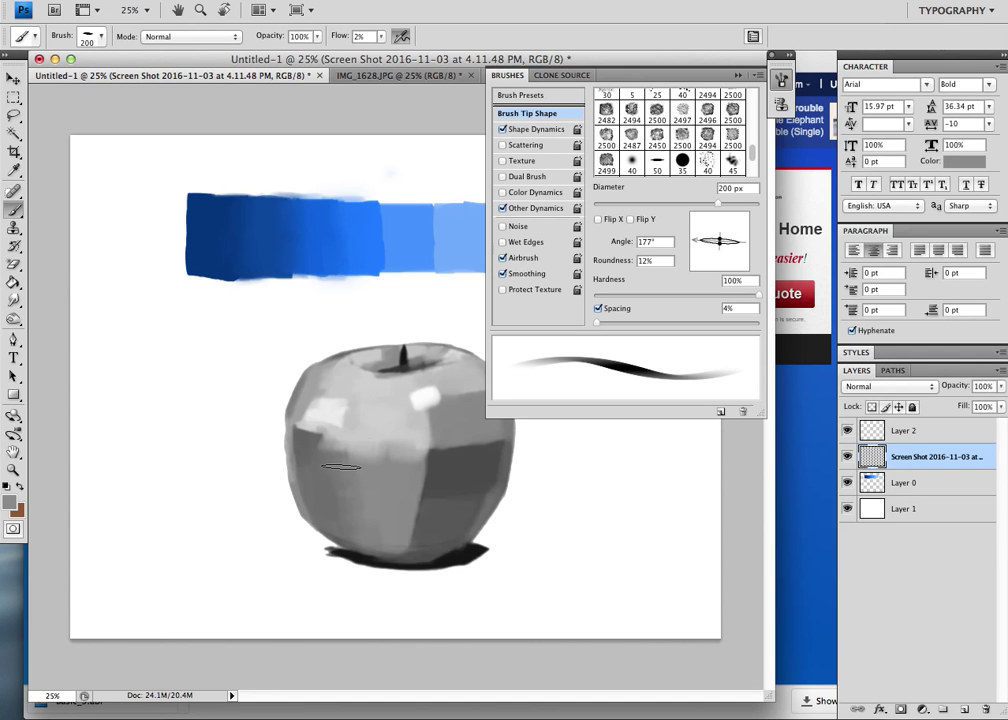
left_click_drag(409, 425, 403, 472)
left_click(739, 75)
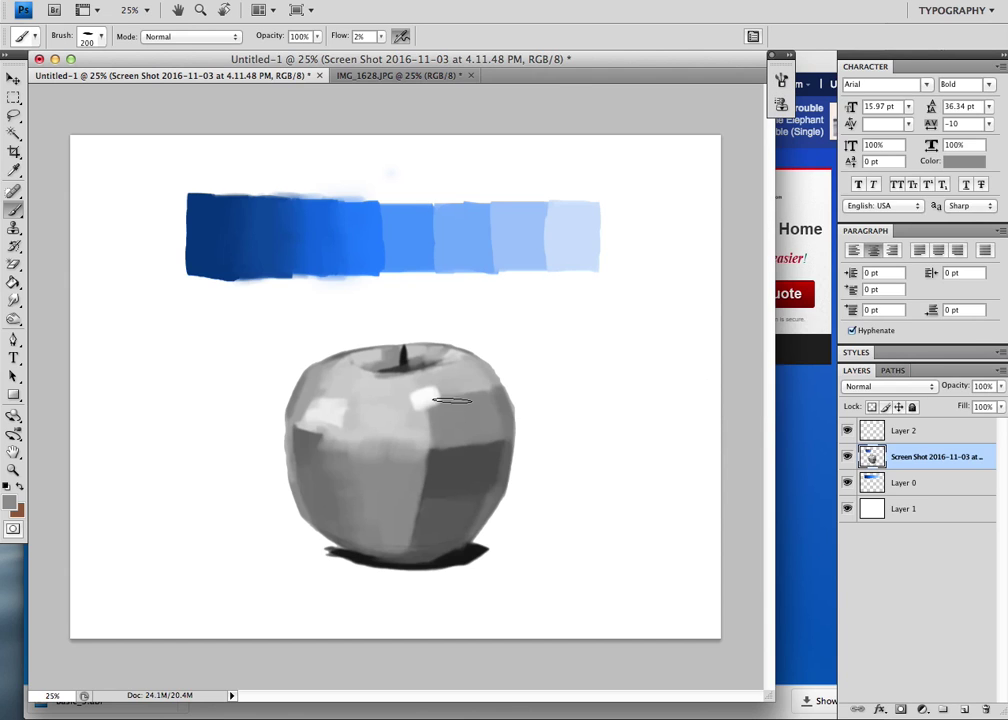
Resample the greys above and below the apple's central horizontal edge and soften that transition further
left_click(397, 414, "alt")
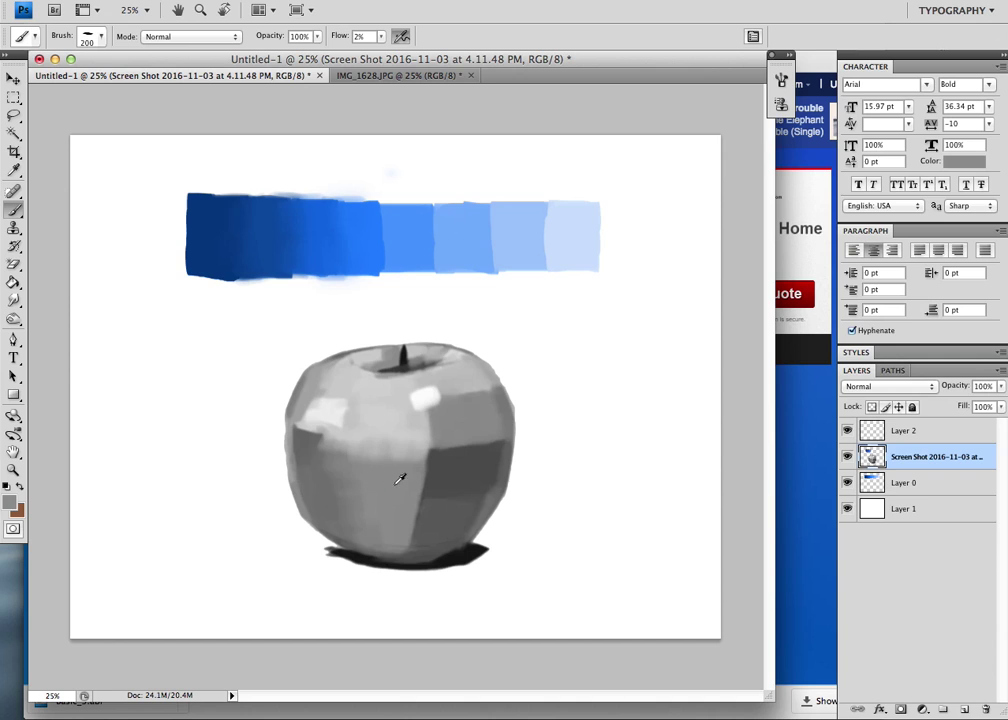
left_click(400, 477, "alt")
mouse_move(408, 427)
left_mouse_down()
mouse_move(377, 483)
mouse_move(367, 479)
mouse_move(383, 419)
mouse_move(344, 457)
mouse_move(404, 413)
left_mouse_up()
left_click(371, 419, "alt")
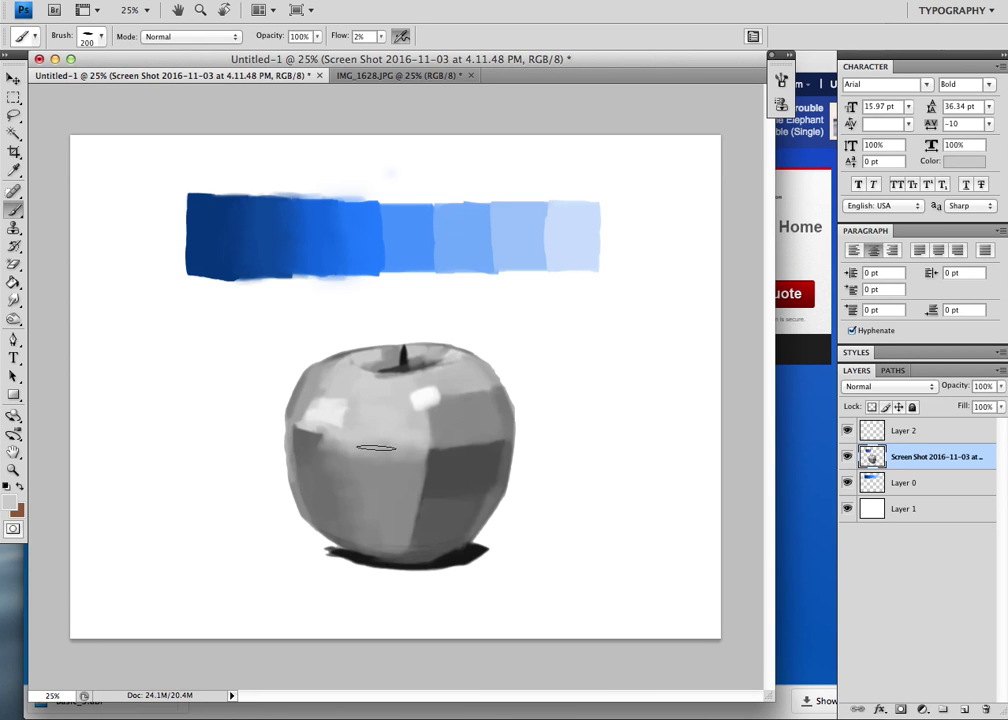